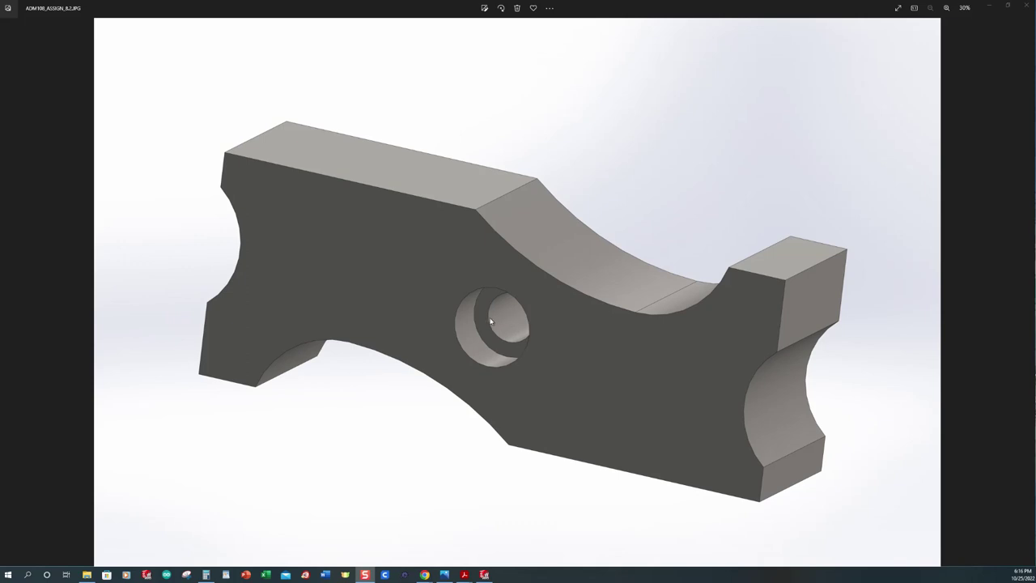
Step: Switch to Adobe Acrobat Reader and review the dimensioned part drawing in ADM108_ASSIGN_8.2_INTERNET.PDF
mouse_move(464, 575)
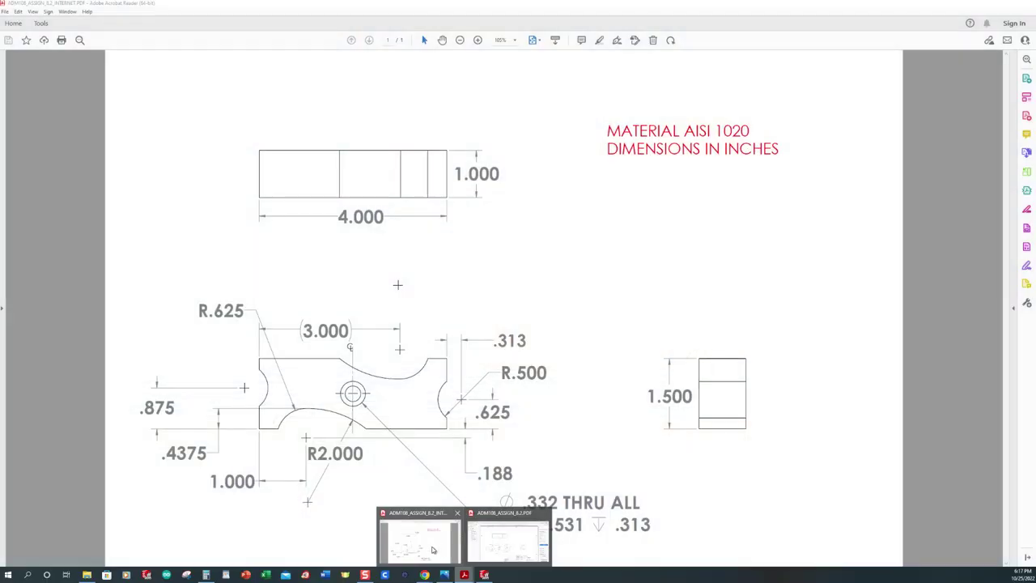
click(431, 549)
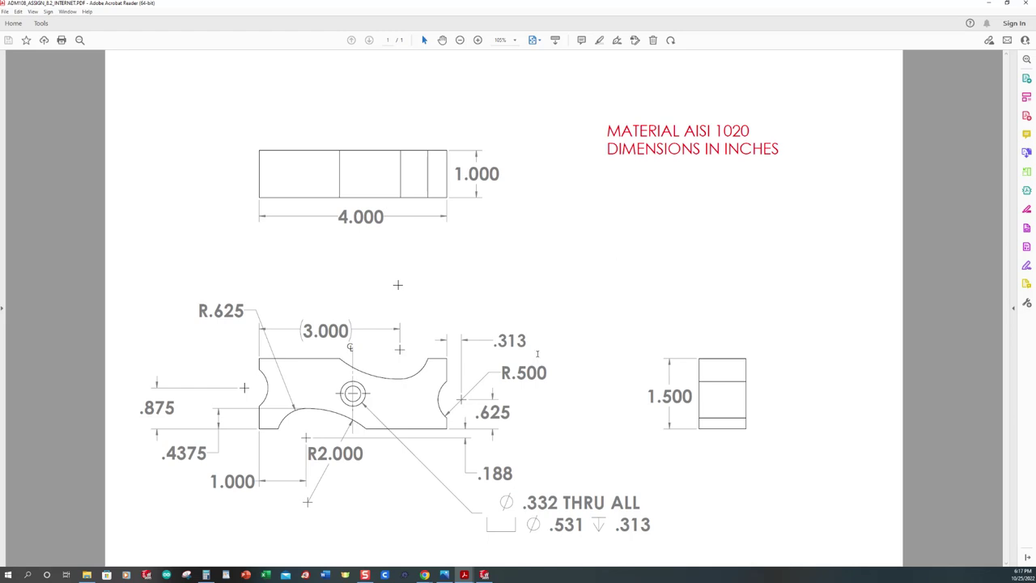
Step: Switch to SOLIDWORKS, create a new part and start an Extruded Boss/Base sketch on the Front Plane
click(485, 575)
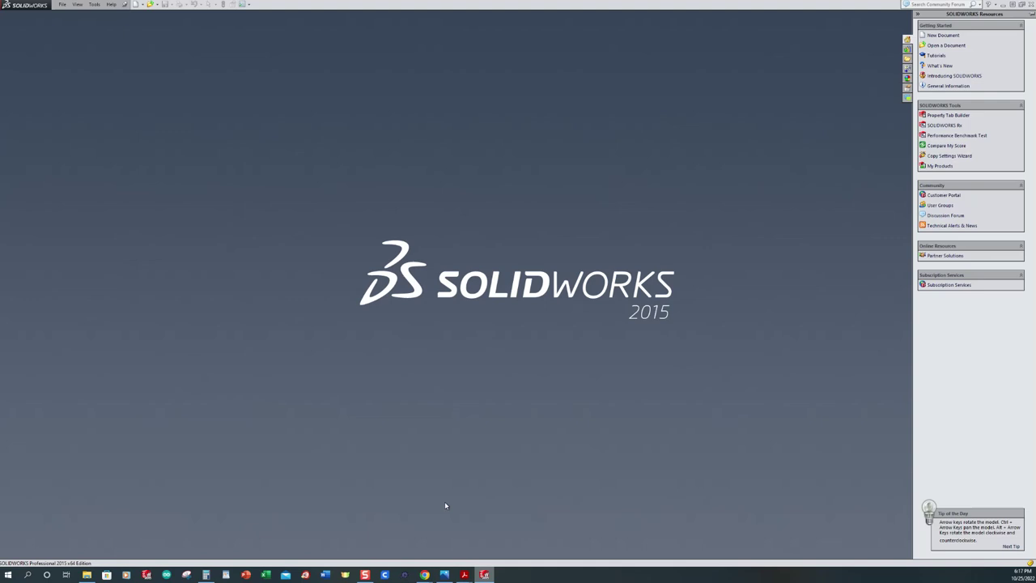
click(135, 5)
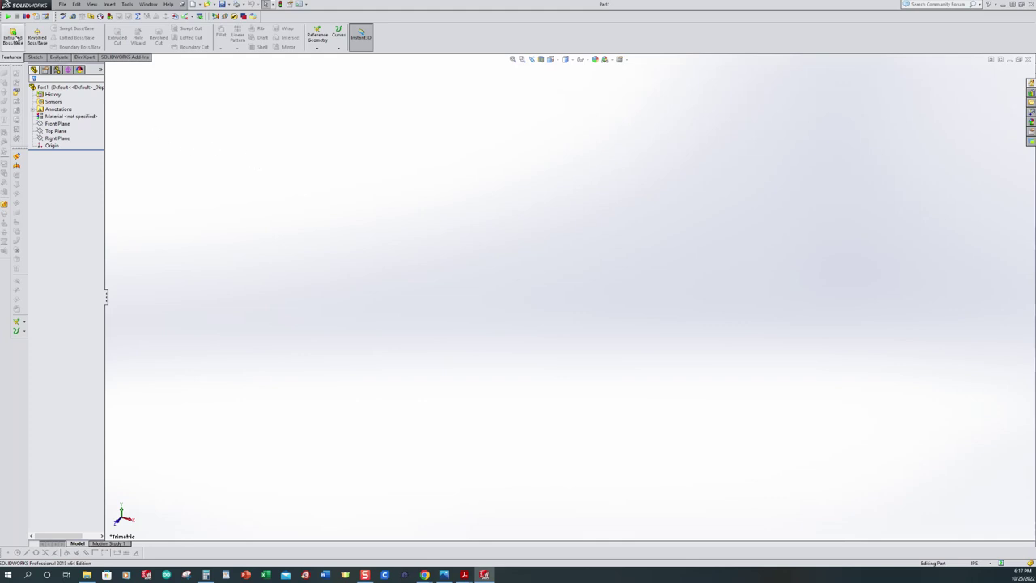
click(12, 37)
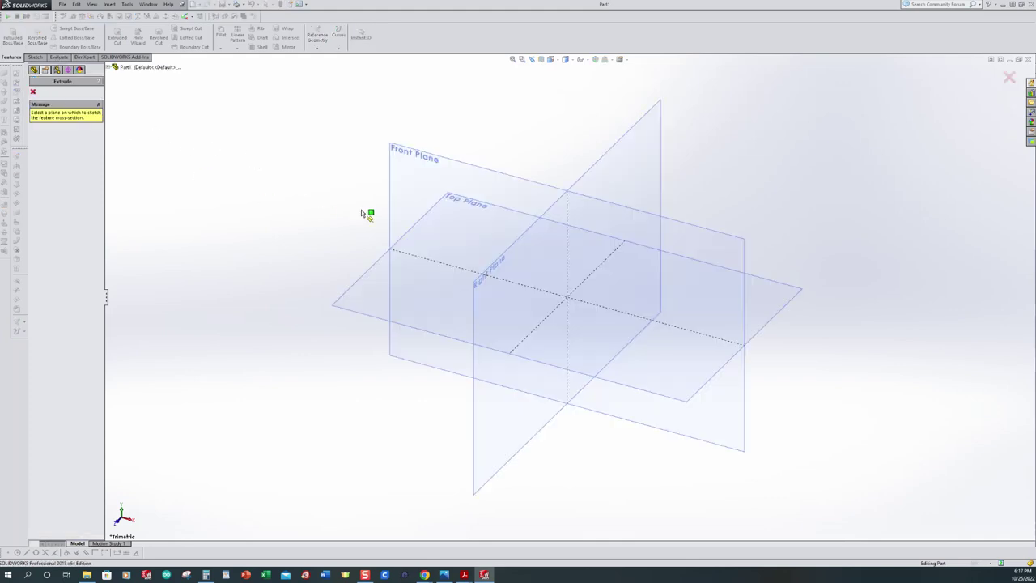
click(421, 158)
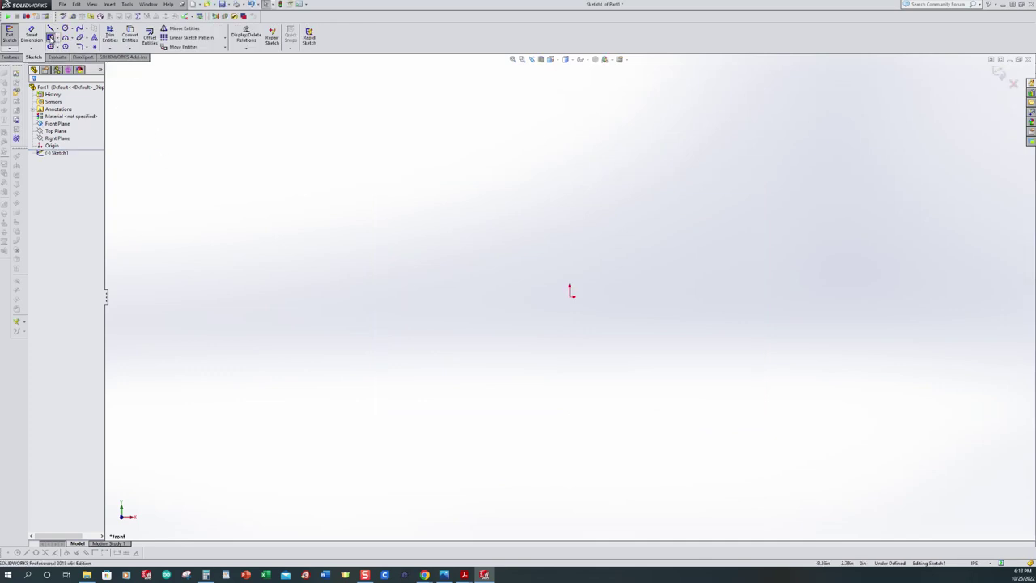
Step: Sketch a center rectangle about 6.99 in wide and 2.38 in high, centred on the origin
click(50, 37)
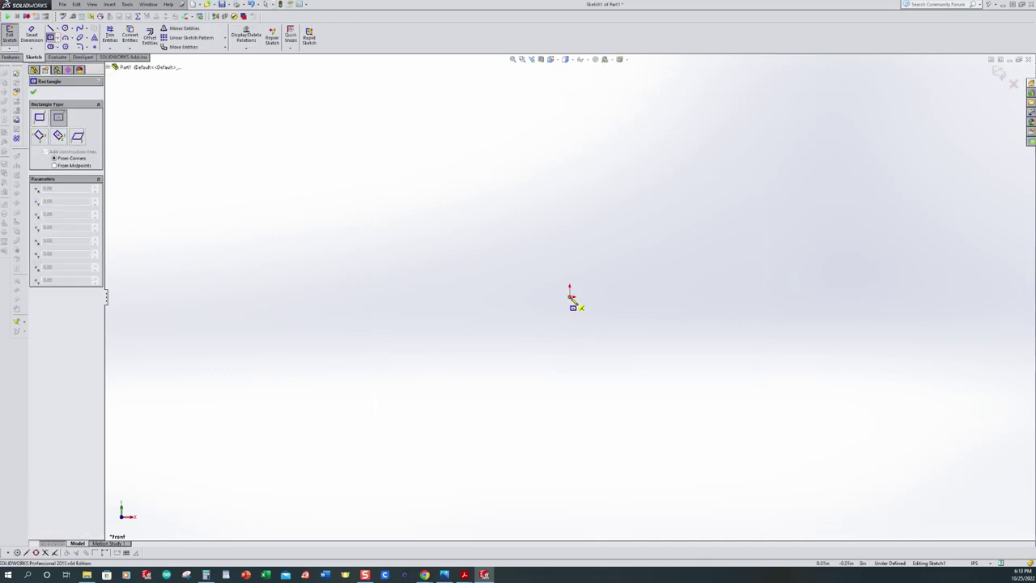
click(571, 295)
click(377, 232)
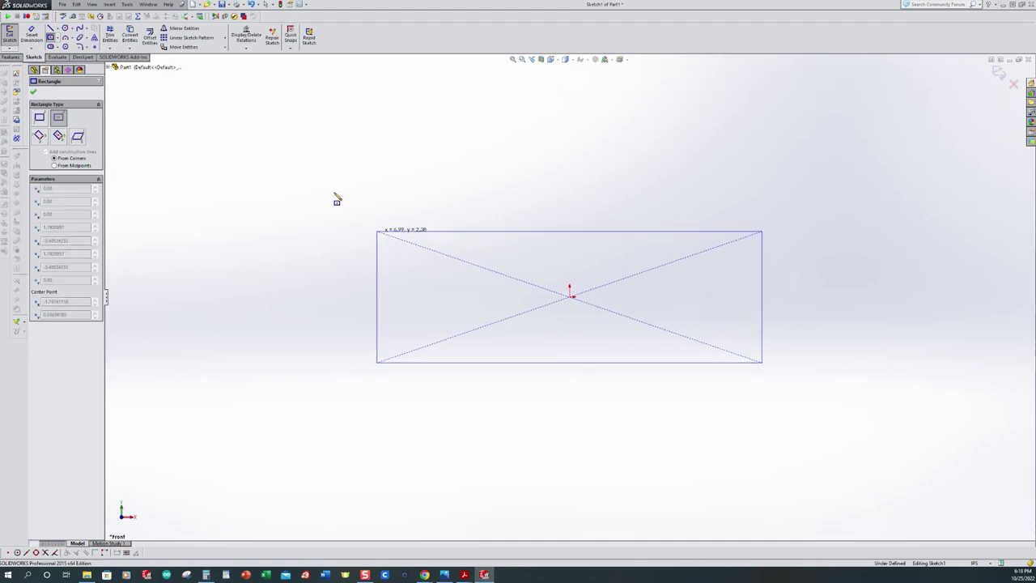
Step: Dimension the rectangle 4 in wide and 1.5 in high
click(33, 35)
click(582, 376)
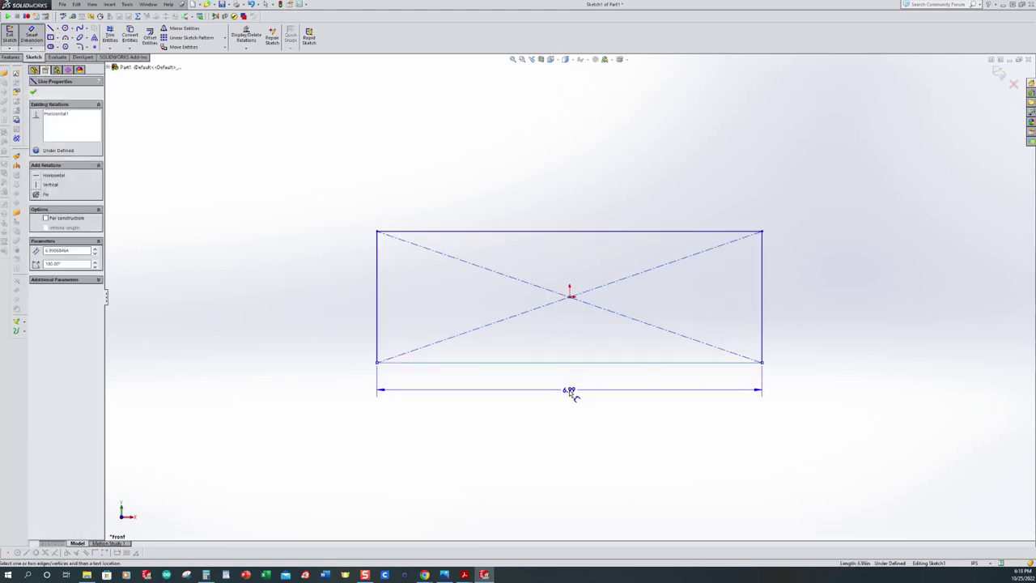
click(570, 393)
text(4)
key(Return)
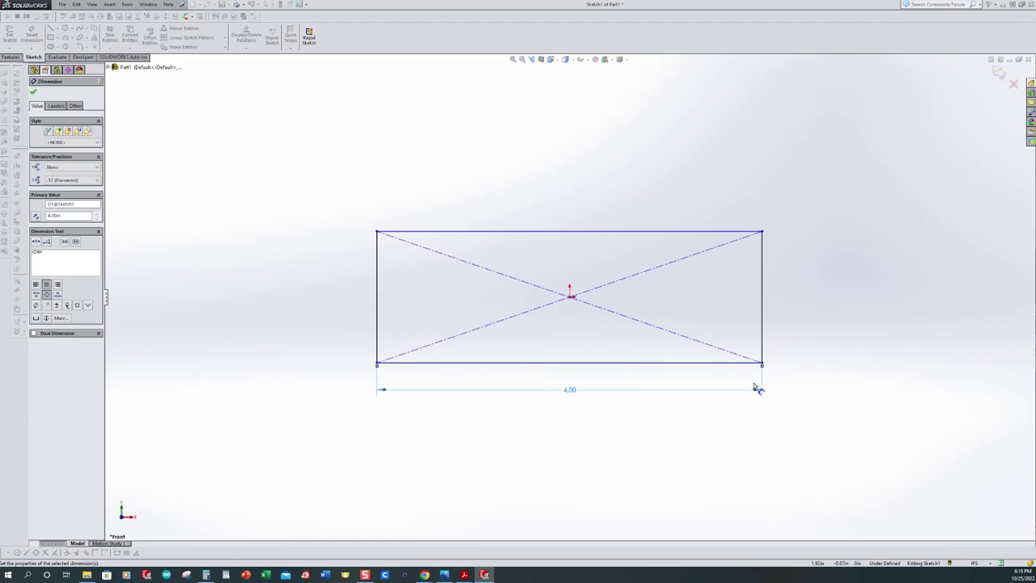
click(768, 324)
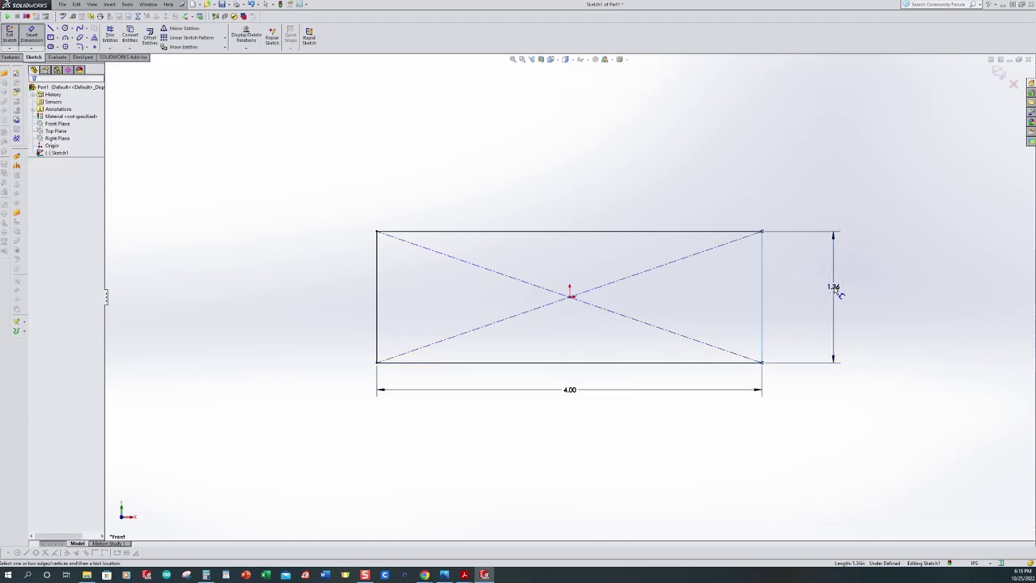
click(839, 294)
text(1.5)
key(Return)
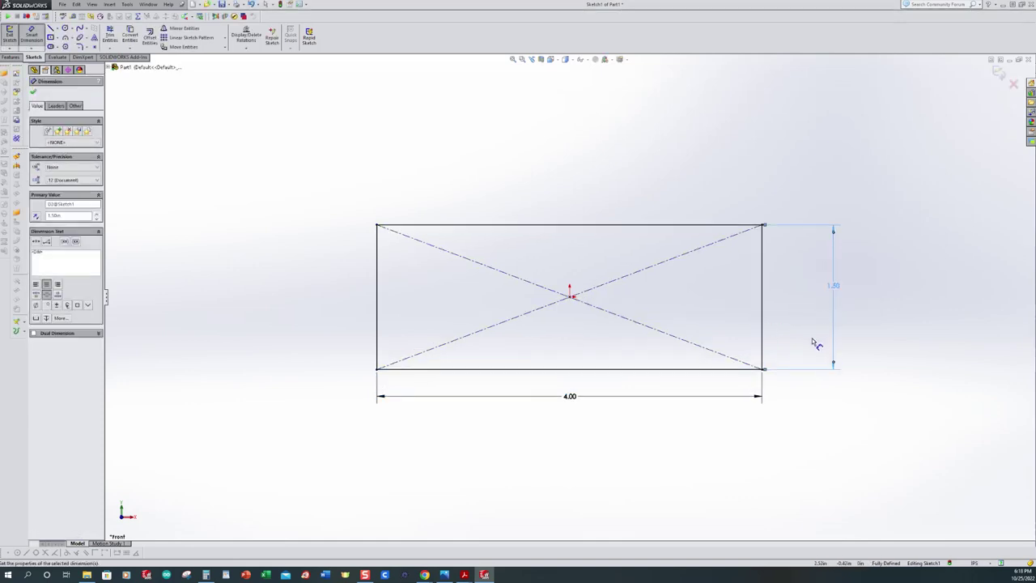
click(33, 41)
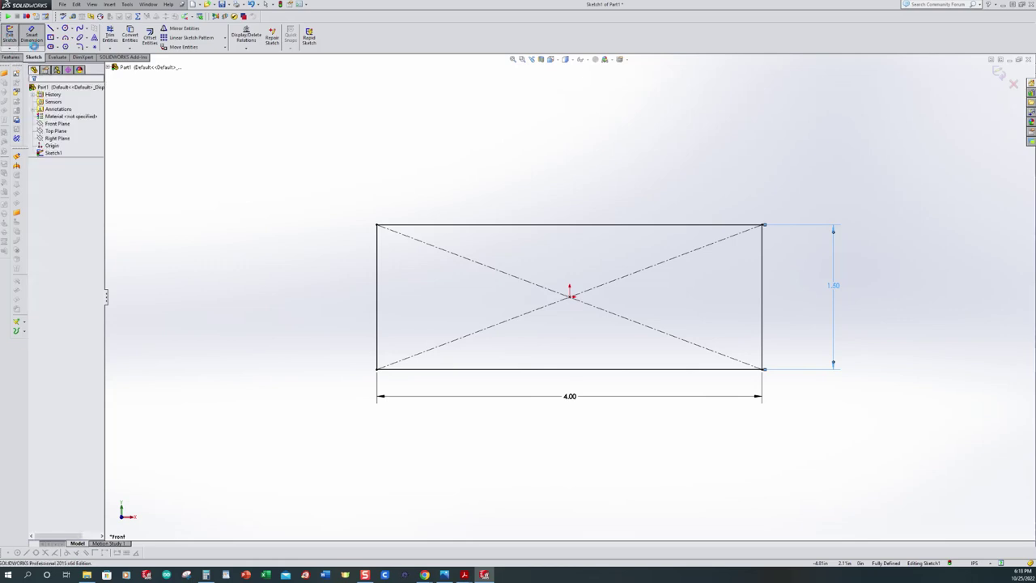
Step: Extrude the rectangle 1 in with the Mid Plane end condition
click(17, 155)
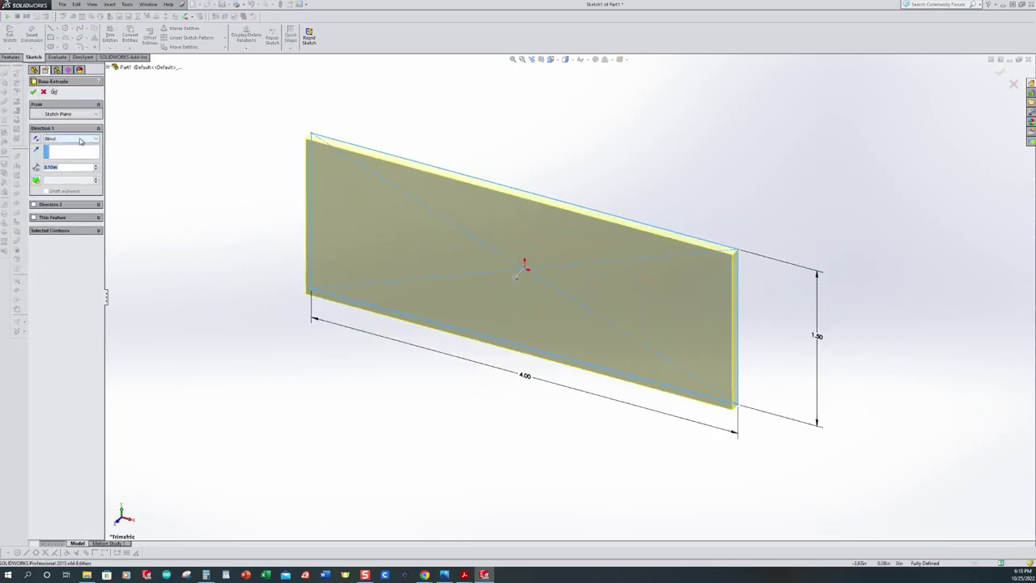
click(81, 139)
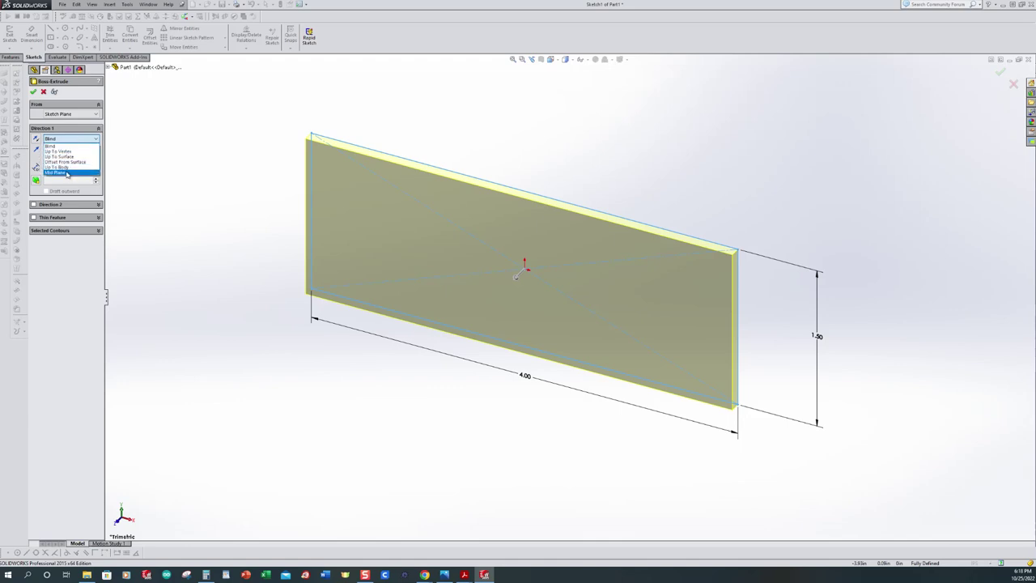
click(67, 173)
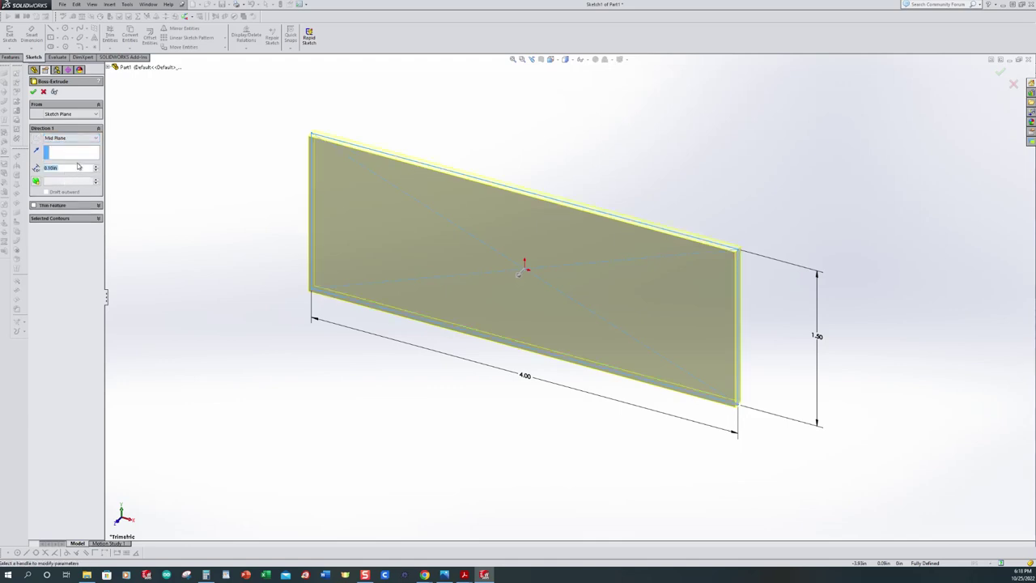
text(1)
key(Return)
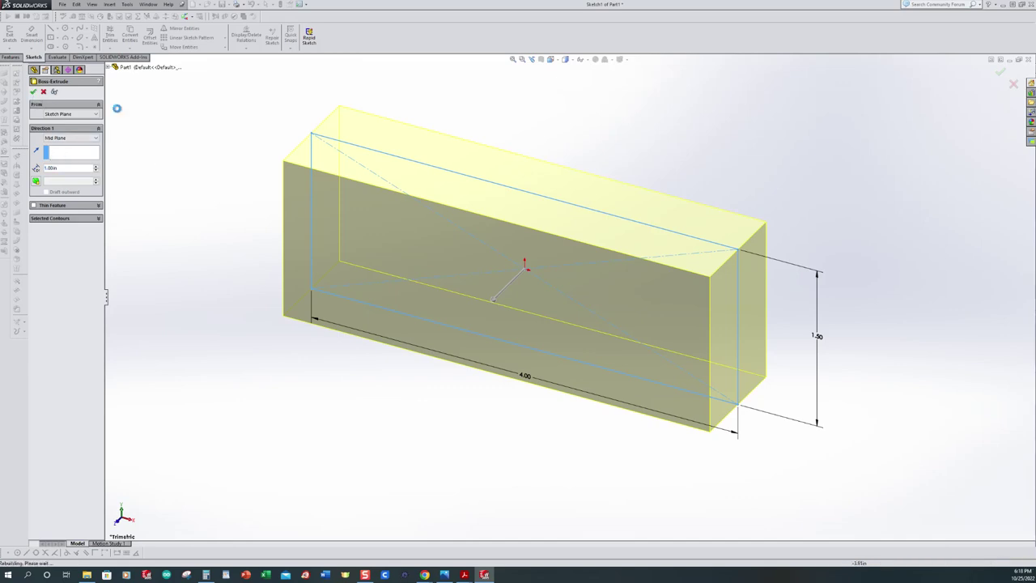
key(Return)
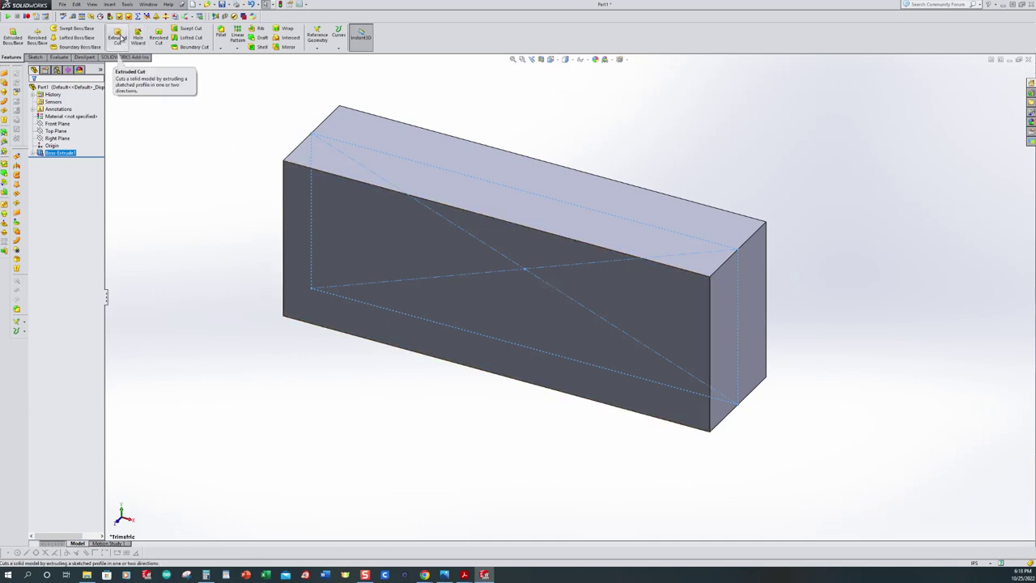
Step: Start an Extruded Cut sketch on the block's front face and draw a three-point arc of about 0.42 in radius rising from the lower edge
click(119, 38)
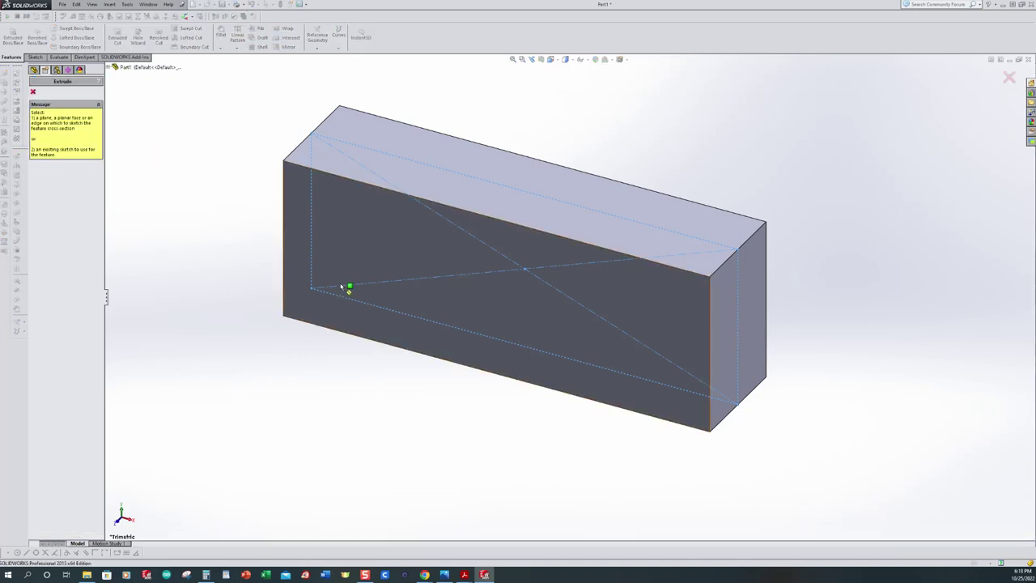
click(373, 228)
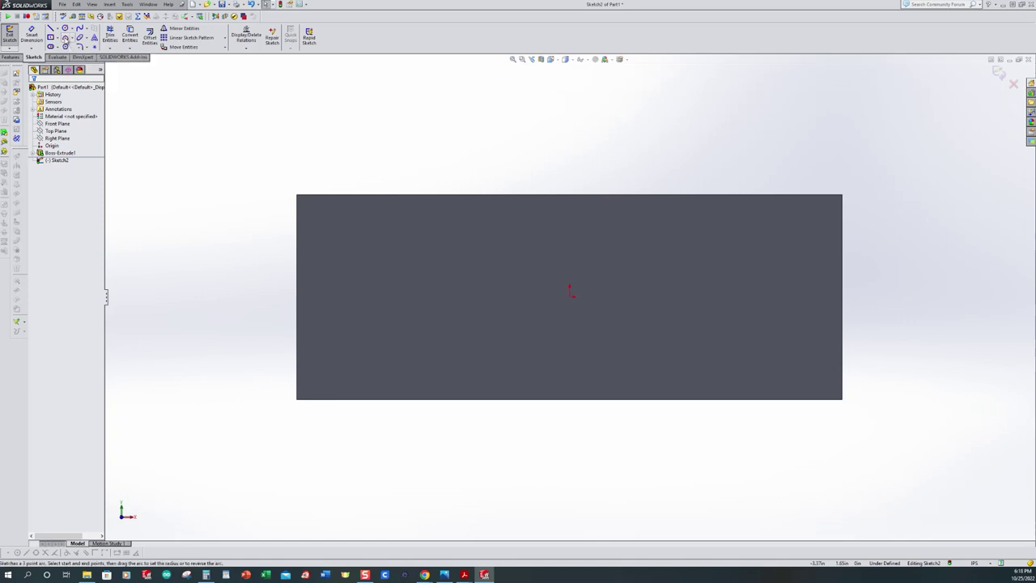
click(66, 38)
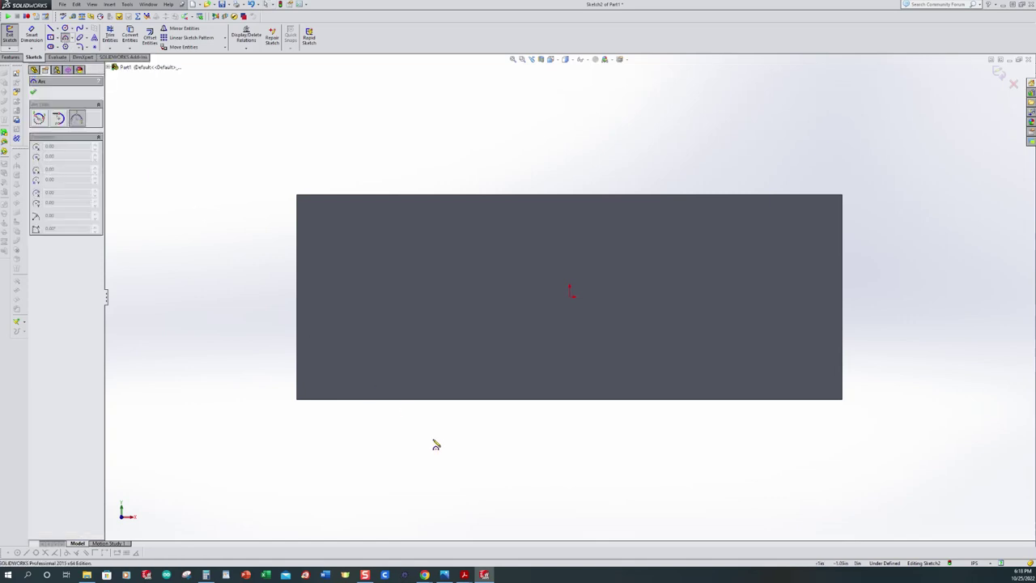
click(375, 404)
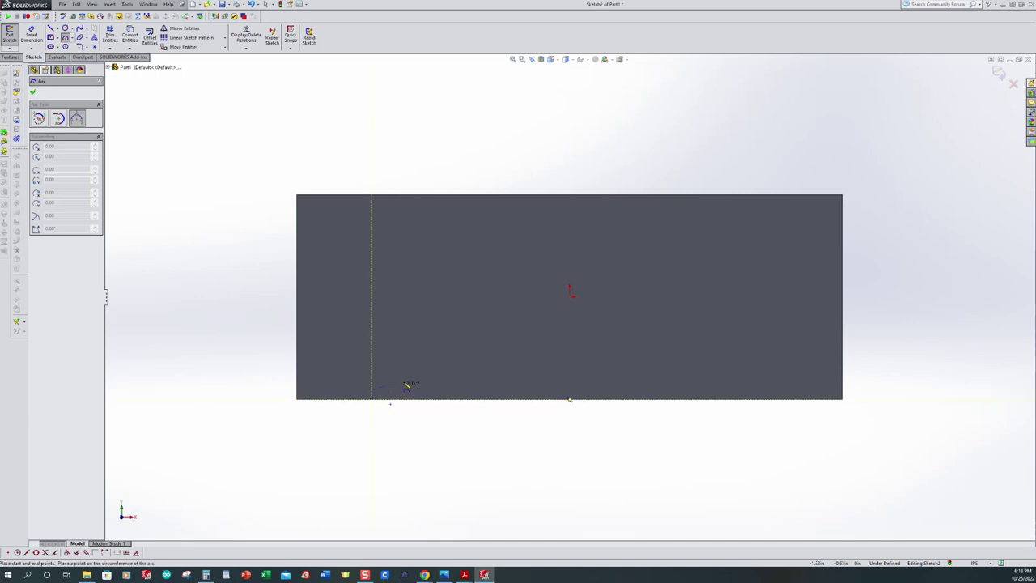
click(427, 400)
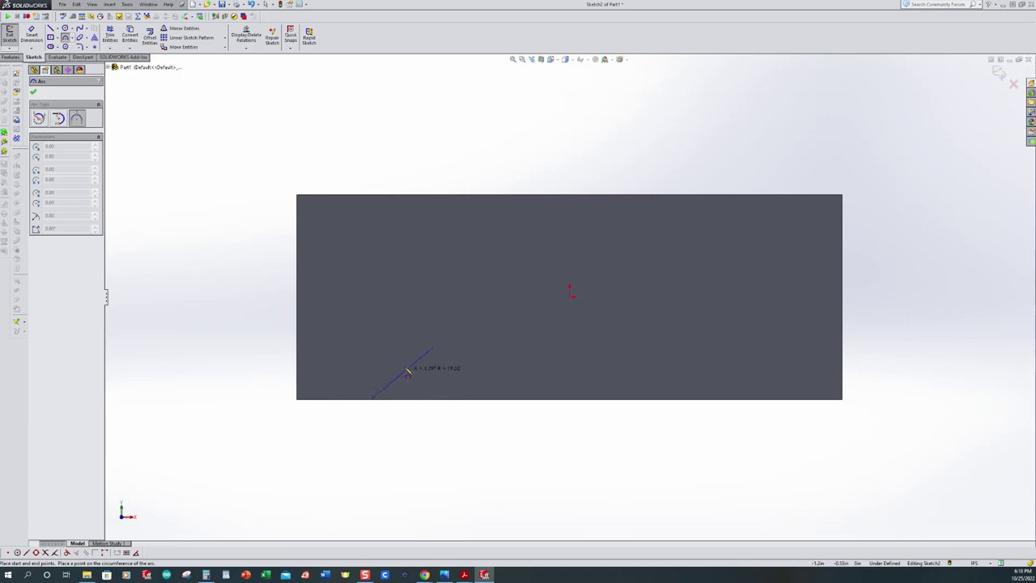
click(402, 361)
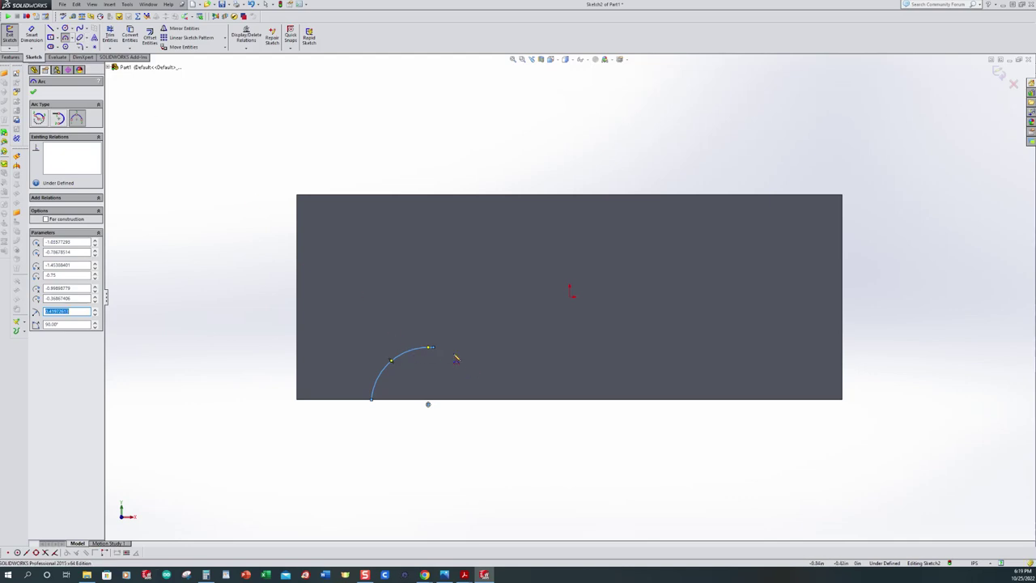
Step: Draw a second three-point arc, tangent to the first, from its upper end down to the block's lower edge, radius about 2.13 in
click(433, 348)
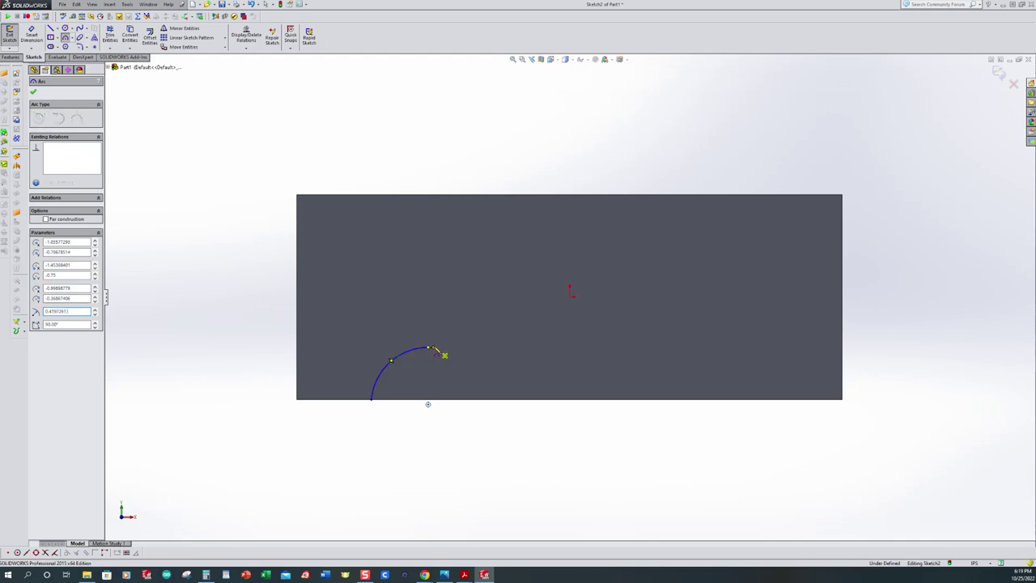
click(572, 399)
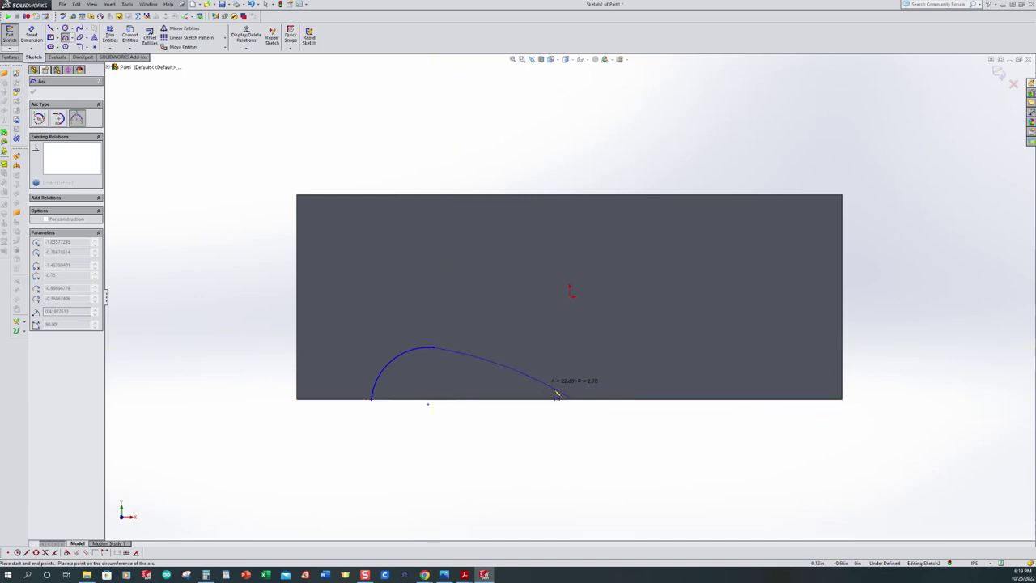
click(528, 377)
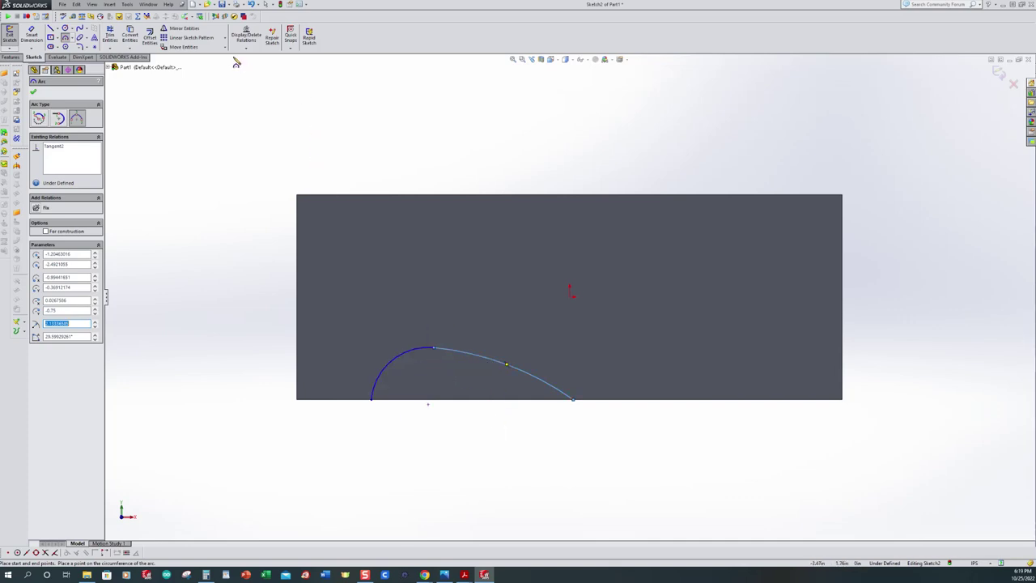
Step: Inspect the relations between the two arcs and check the lower cutout's dimensions in the PDF drawing
click(246, 48)
click(256, 64)
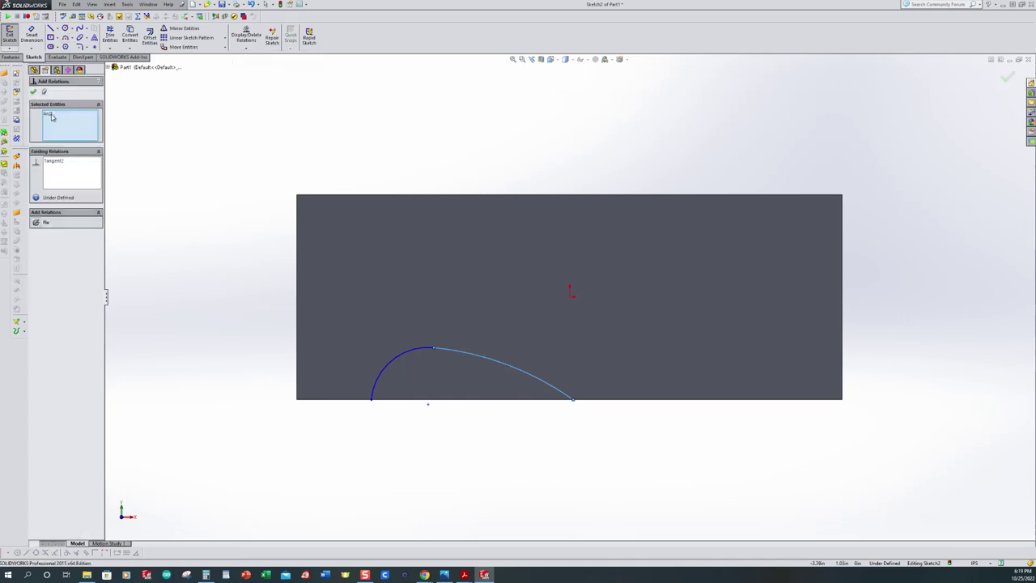
click(404, 358)
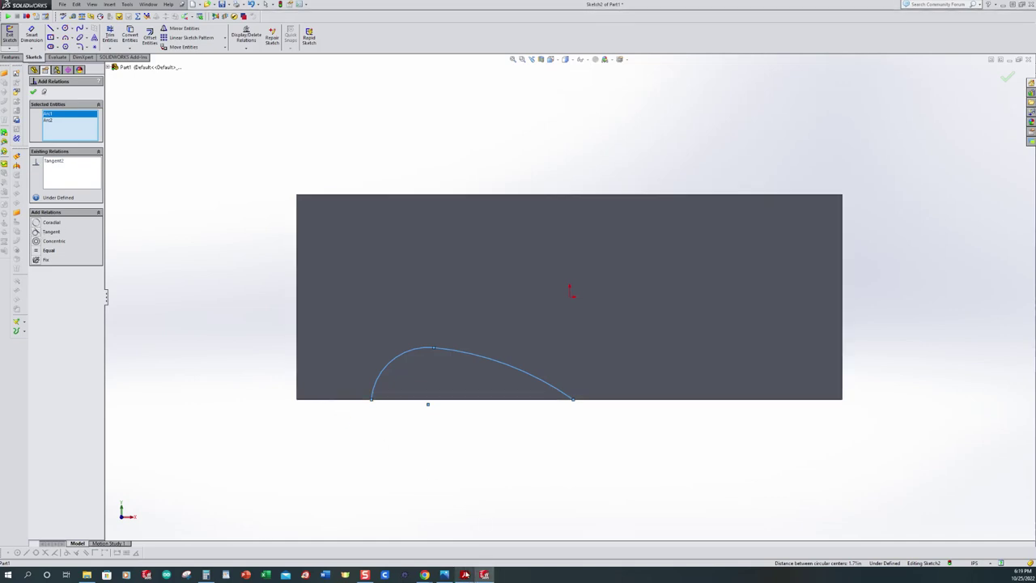
click(465, 574)
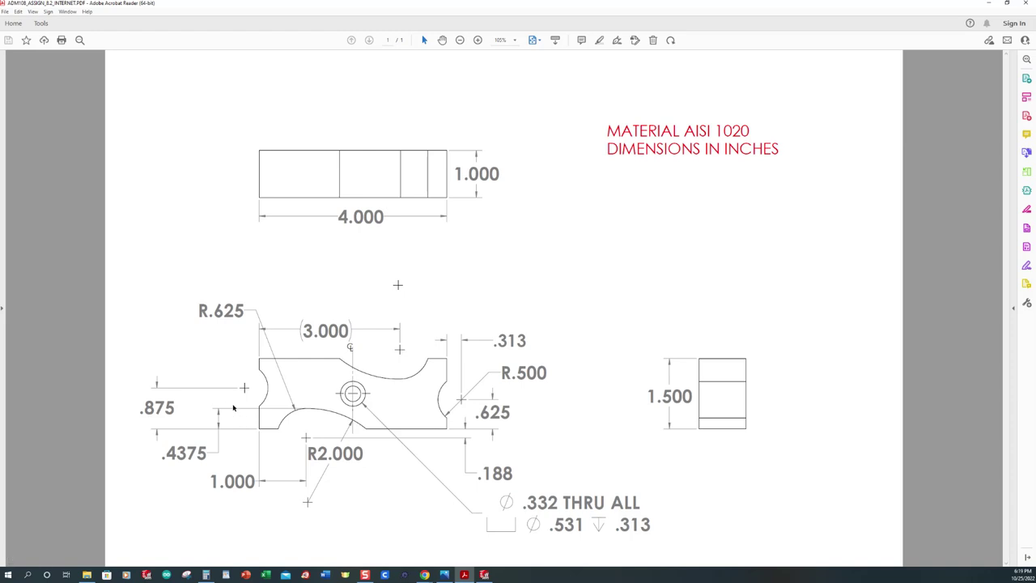
click(989, 3)
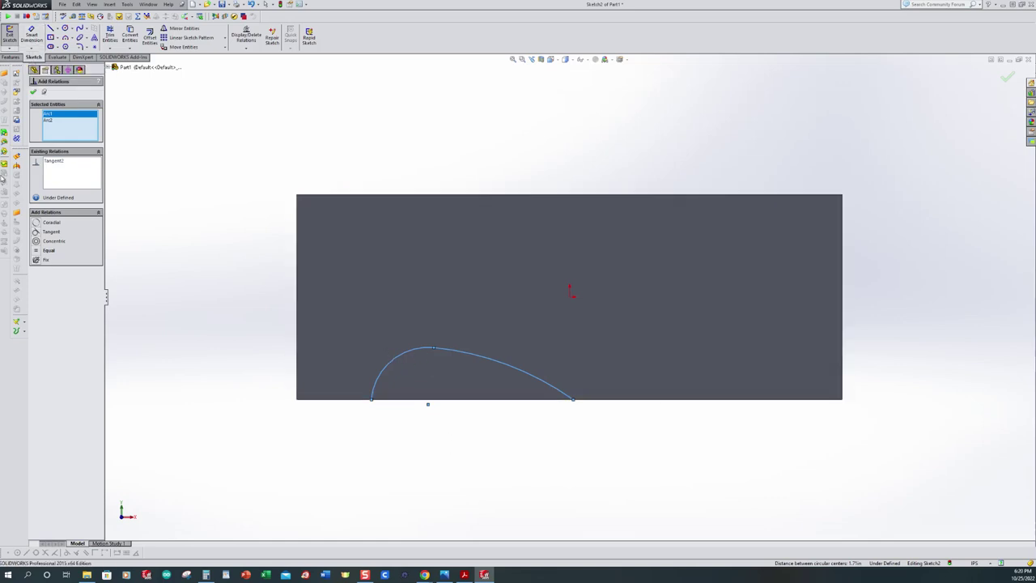
Step: Dimension the smaller arc with a radius of .625 in
click(32, 34)
click(413, 352)
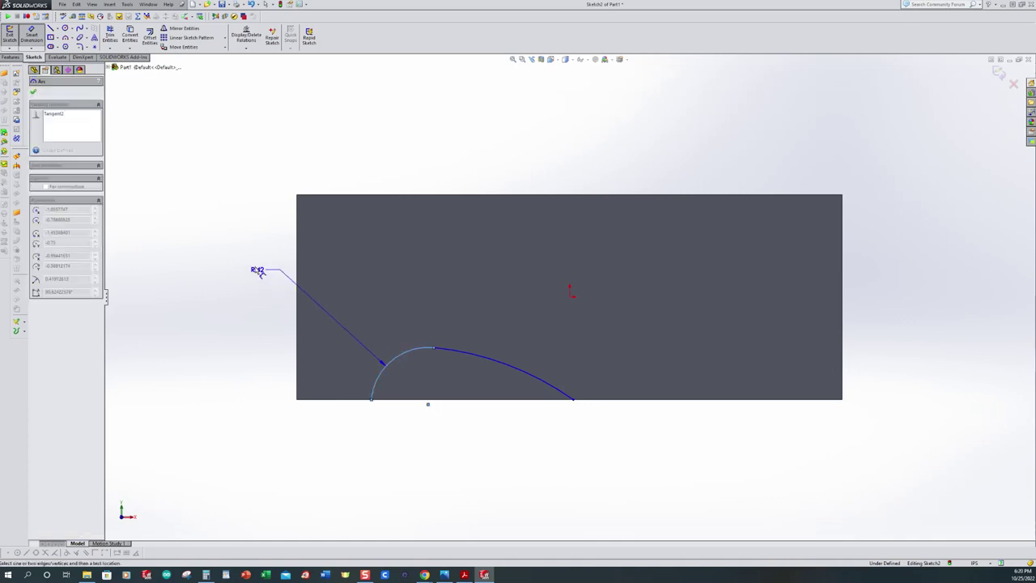
click(250, 264)
text(.625)
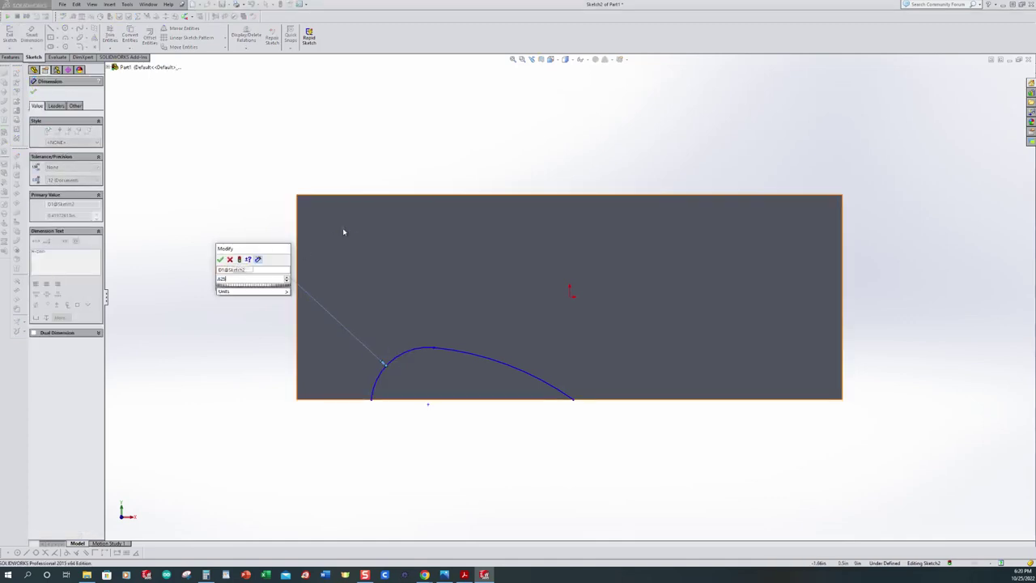
key(Return)
Step: Dimension the longer arc with a radius of 2.00 in
click(544, 371)
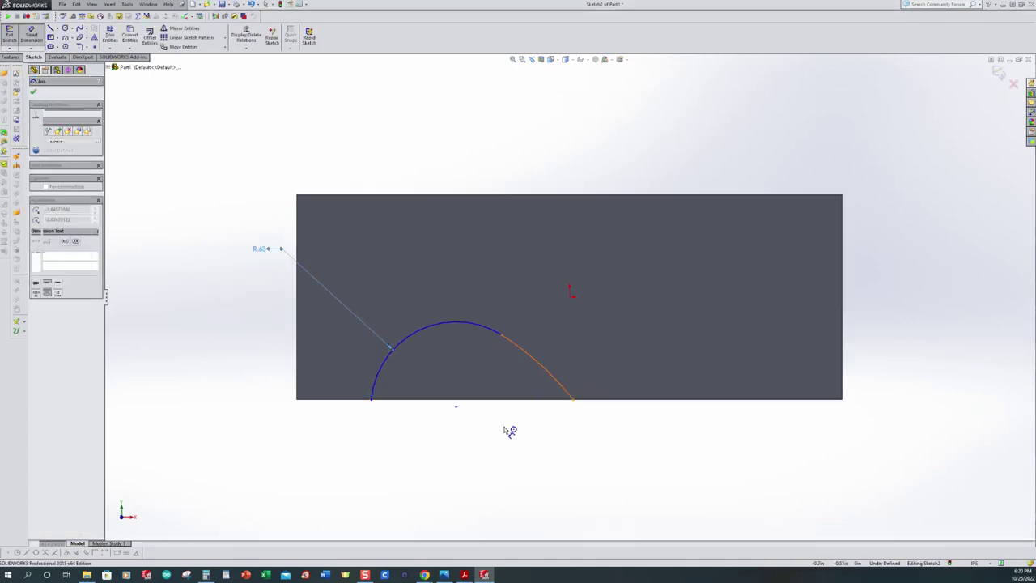
click(509, 430)
text(2.00in)
key(Return)
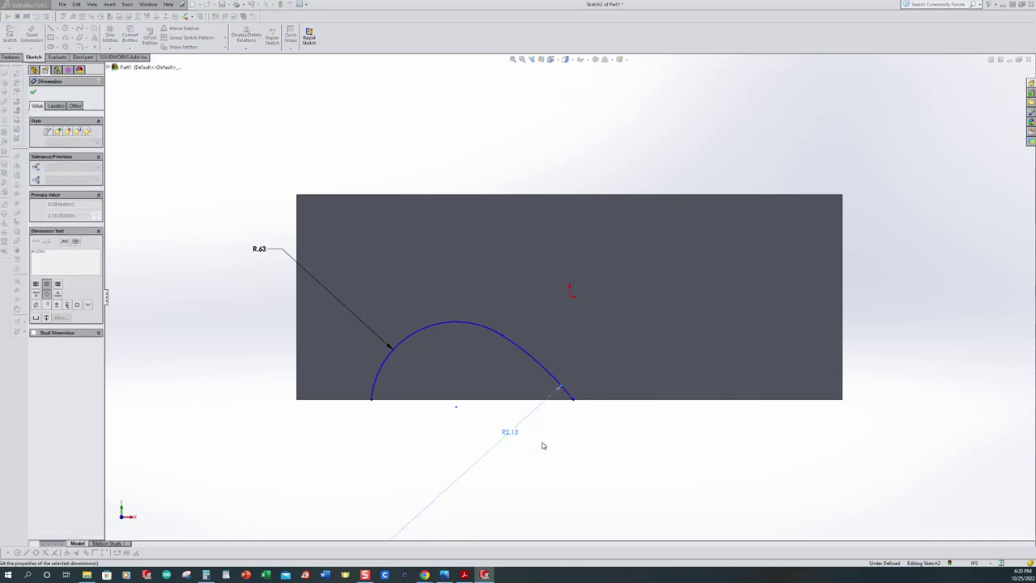
Step: Dimension the smaller arc's center point .188 in below the block's lower edge
click(490, 399)
click(462, 411)
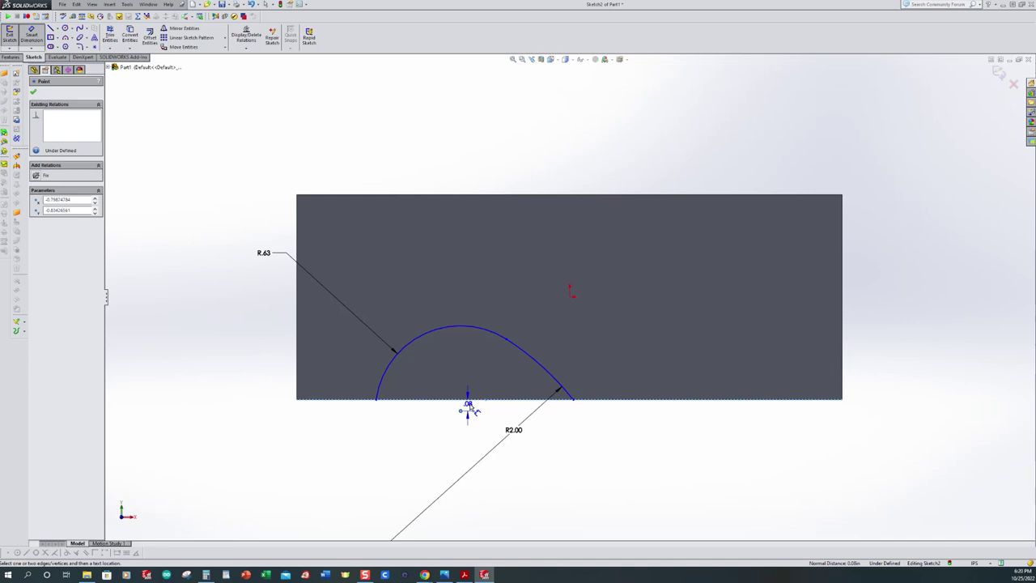
click(694, 436)
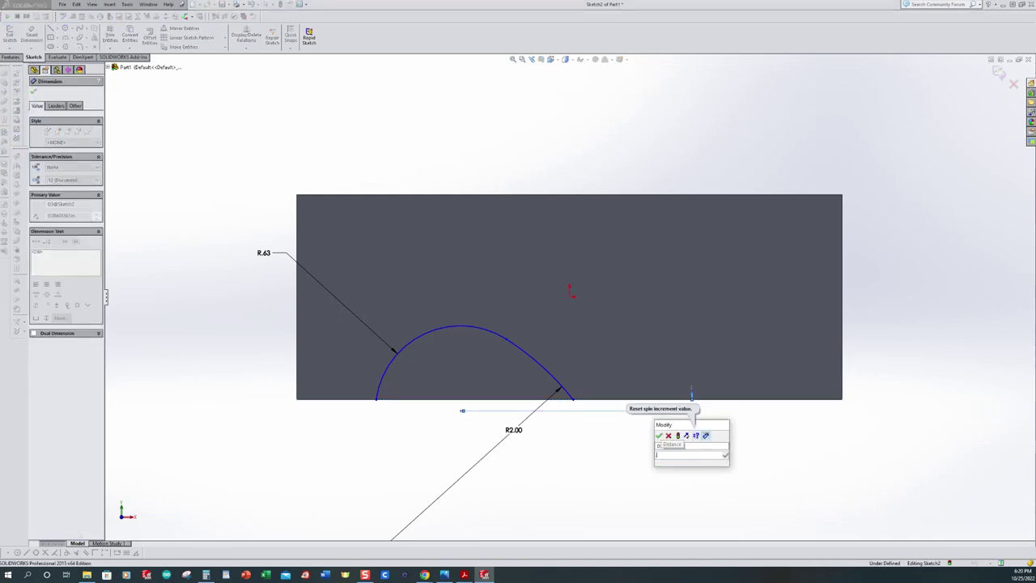
text(.188)
key(Return)
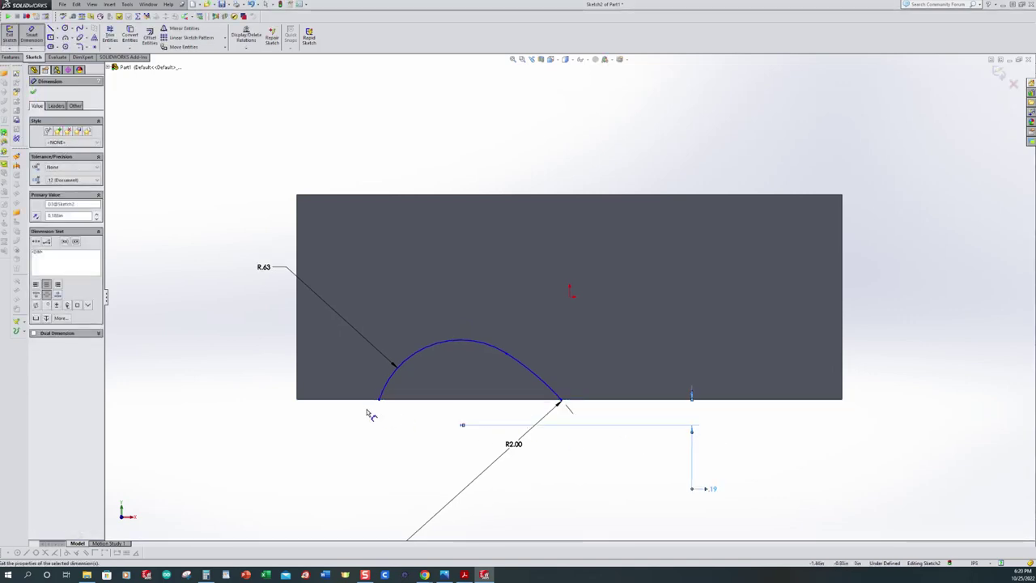
Step: Dimension the smaller arc's center point 1 in horizontally from the block's left edge
click(297, 382)
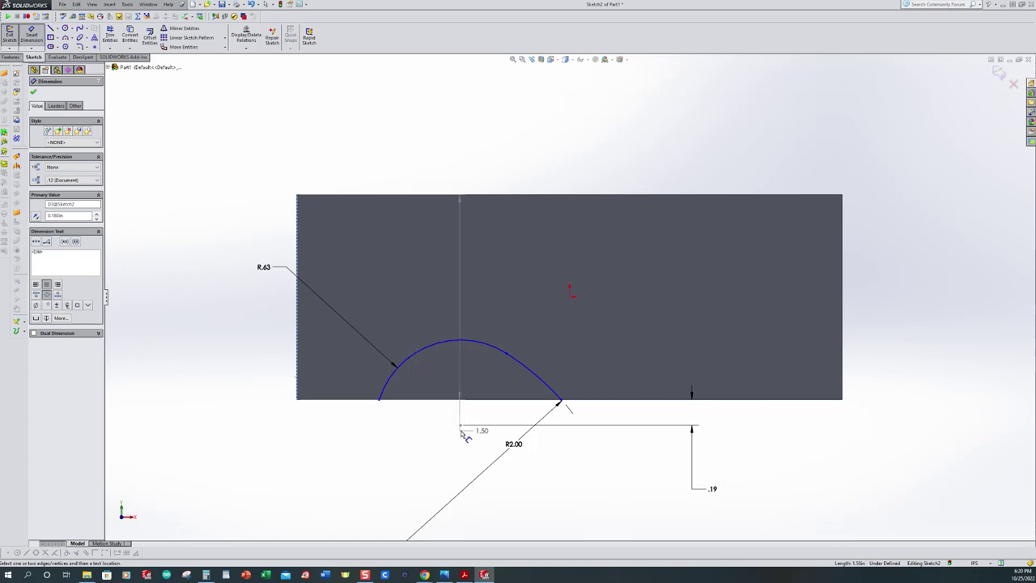
click(460, 425)
click(403, 439)
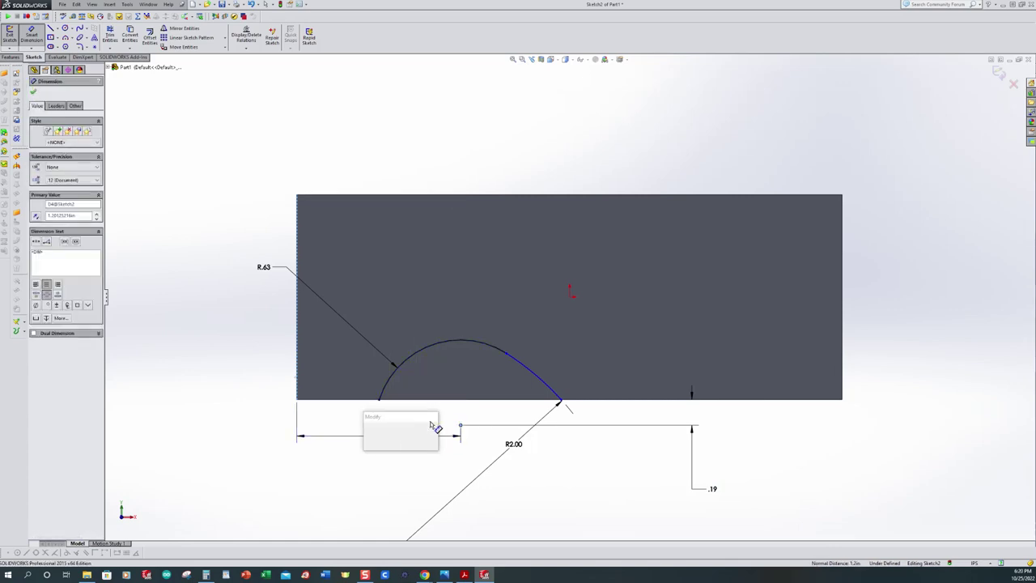
text(1)
key(Return)
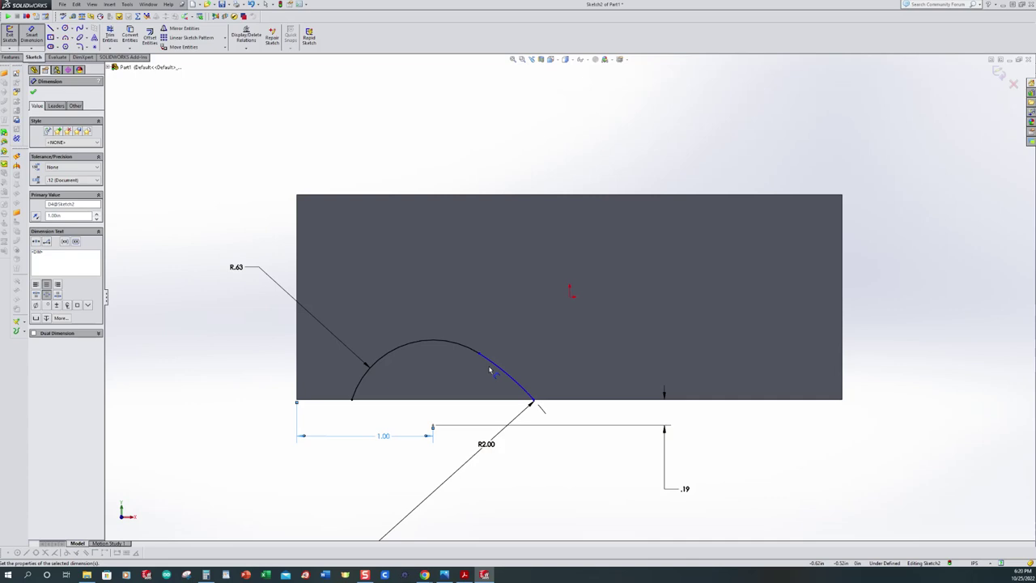
Step: Check the cutout height in the PDF drawing and add it as a driven dimension from the block's lower edge to the smaller arc's crest
click(465, 575)
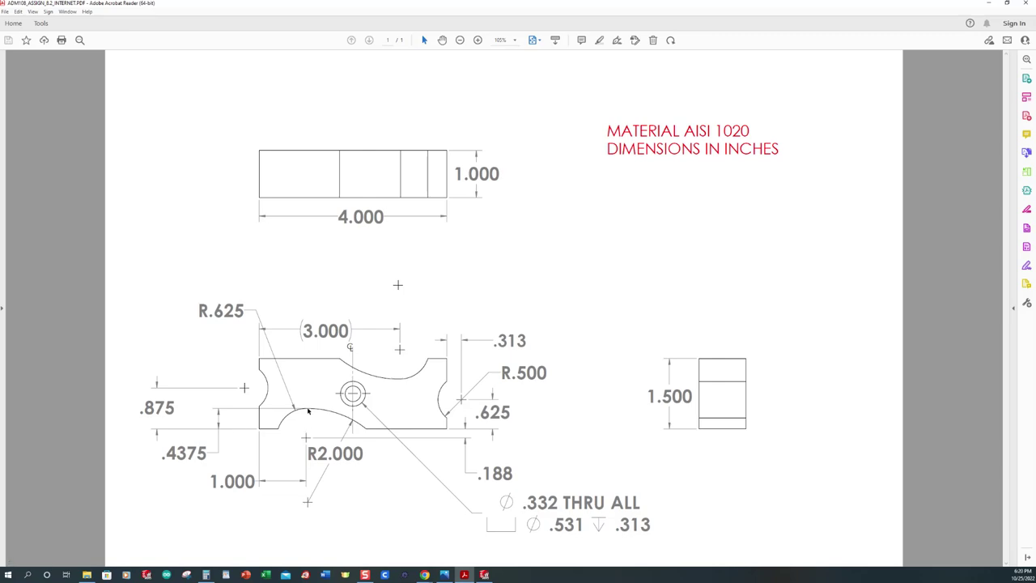
click(484, 574)
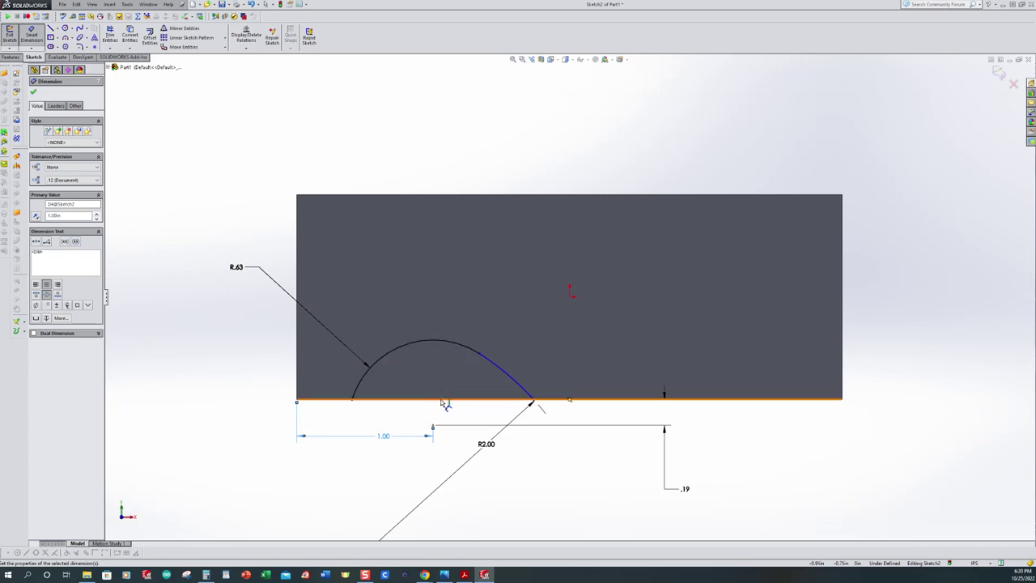
click(444, 400)
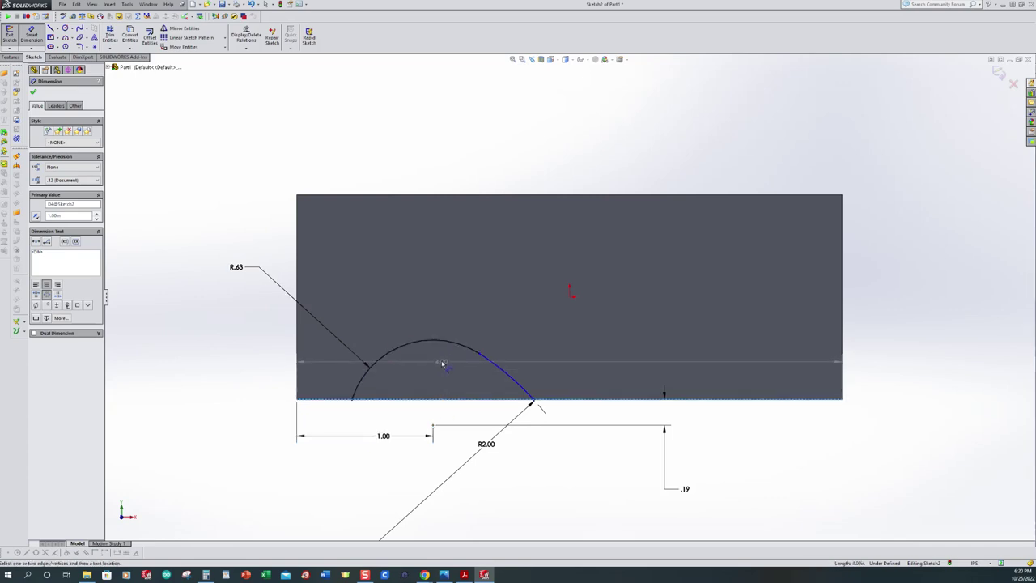
click(438, 343)
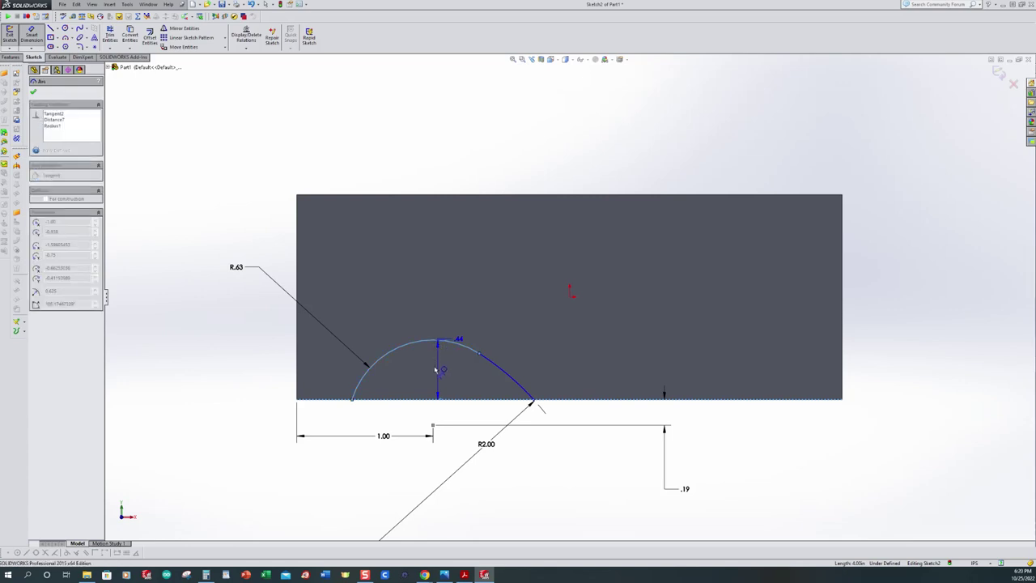
click(271, 369)
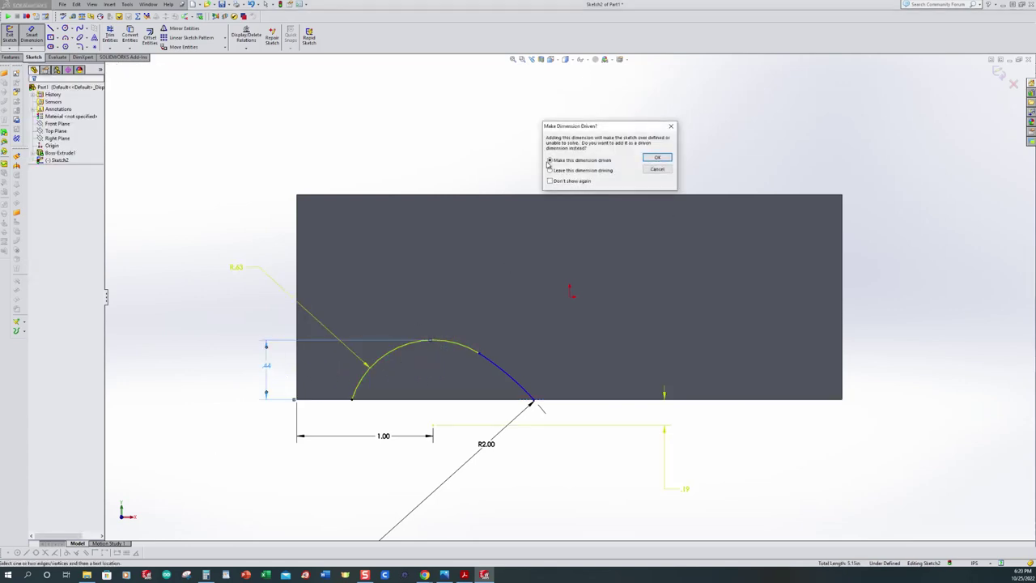
click(654, 159)
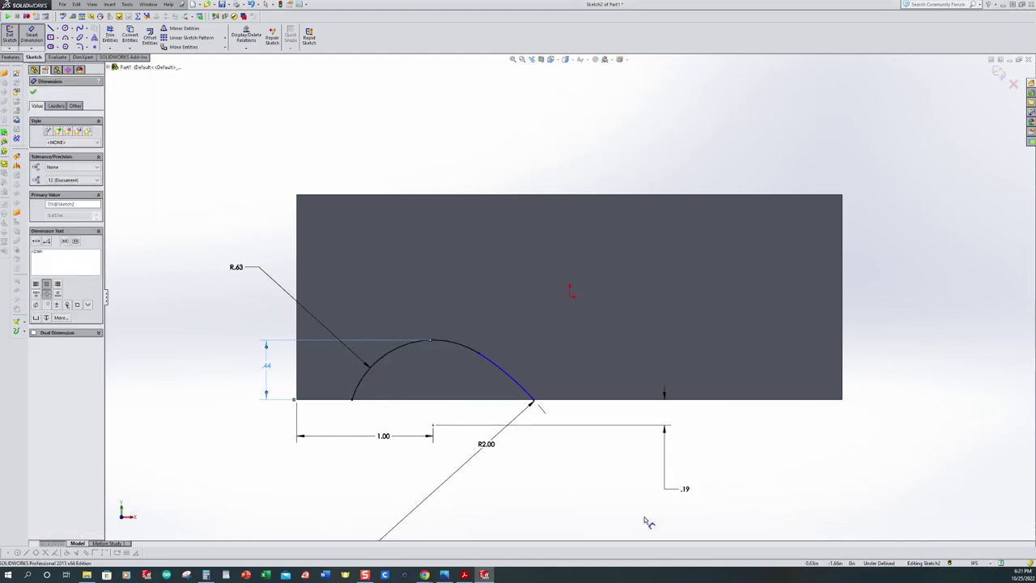
key(Escape)
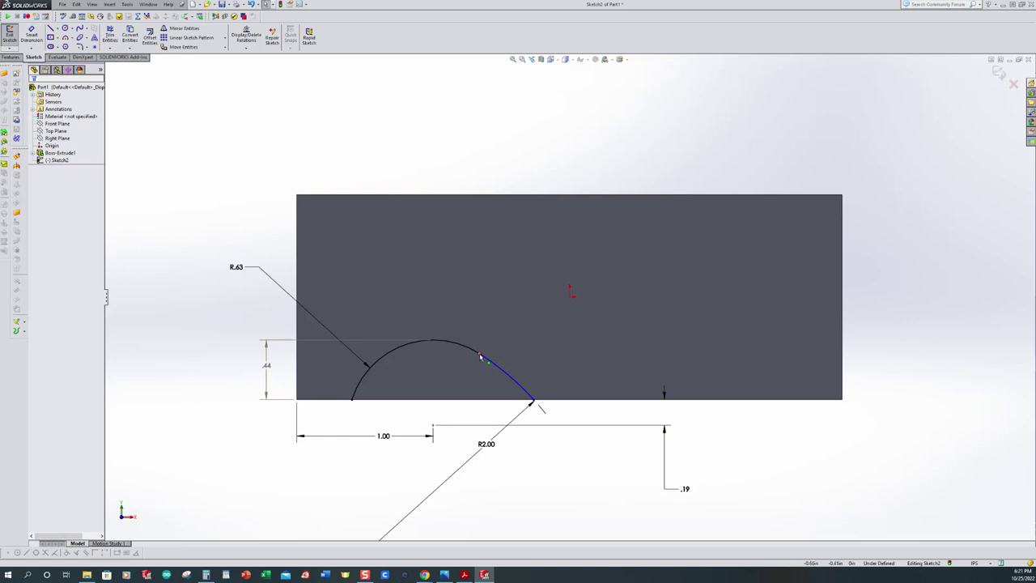
Step: Move the arcs' shared endpoint to near the crest and dimension the top of the 2.00 in radius arc .4375 in above the block's lower edge
drag(481, 357, 425, 344)
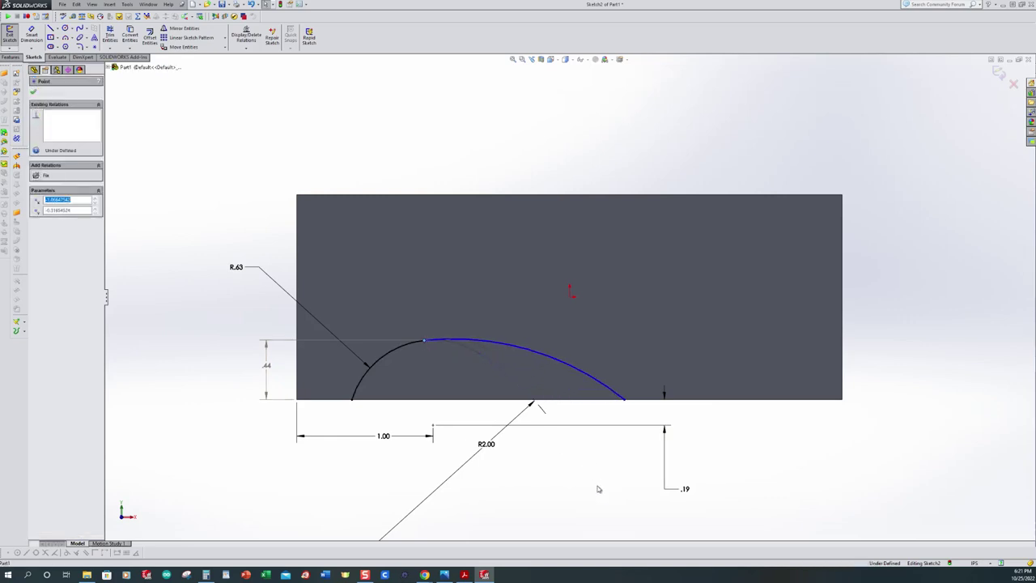
click(599, 487)
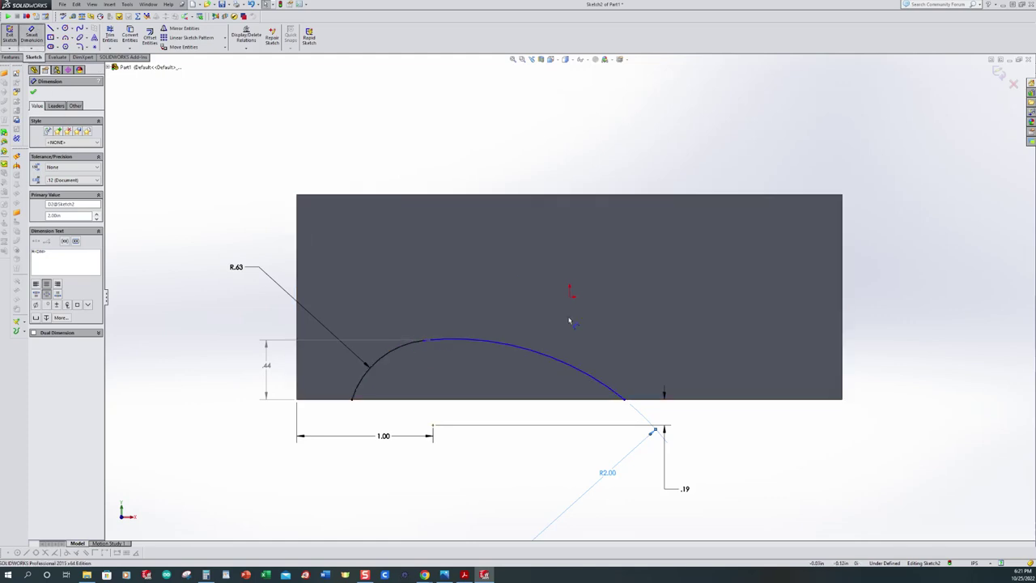
click(536, 398)
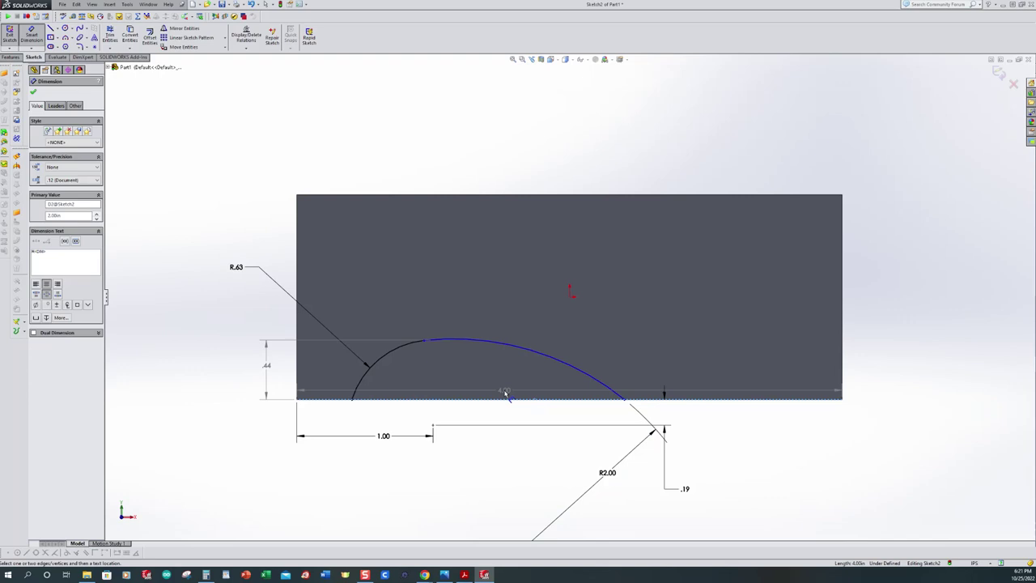
click(479, 343)
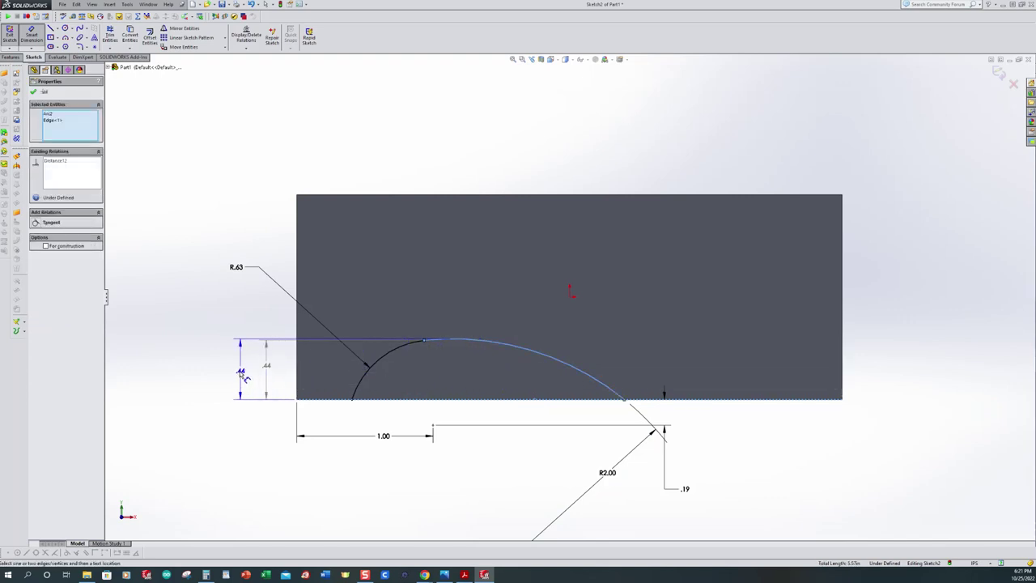
click(233, 391)
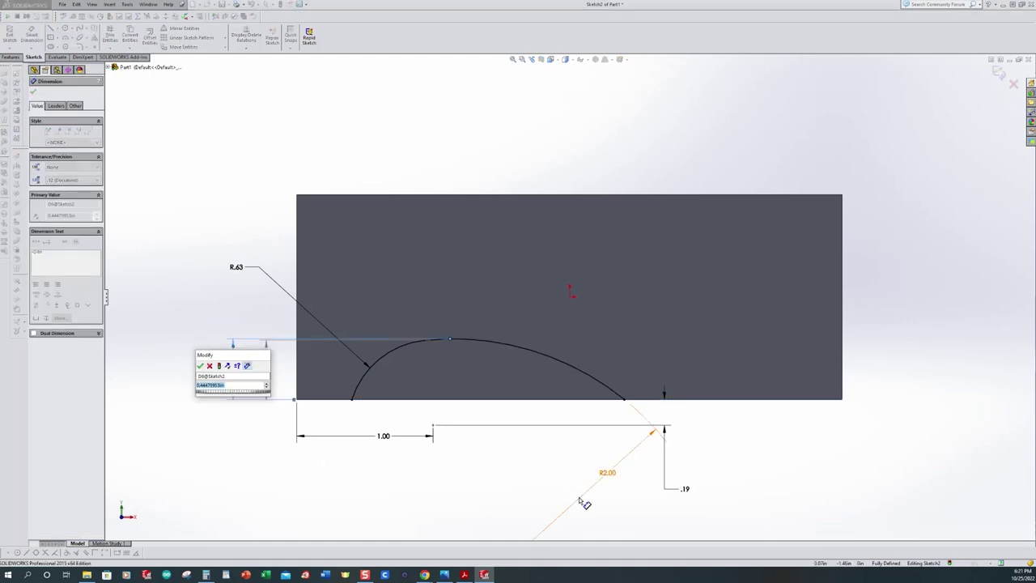
text(.4375)
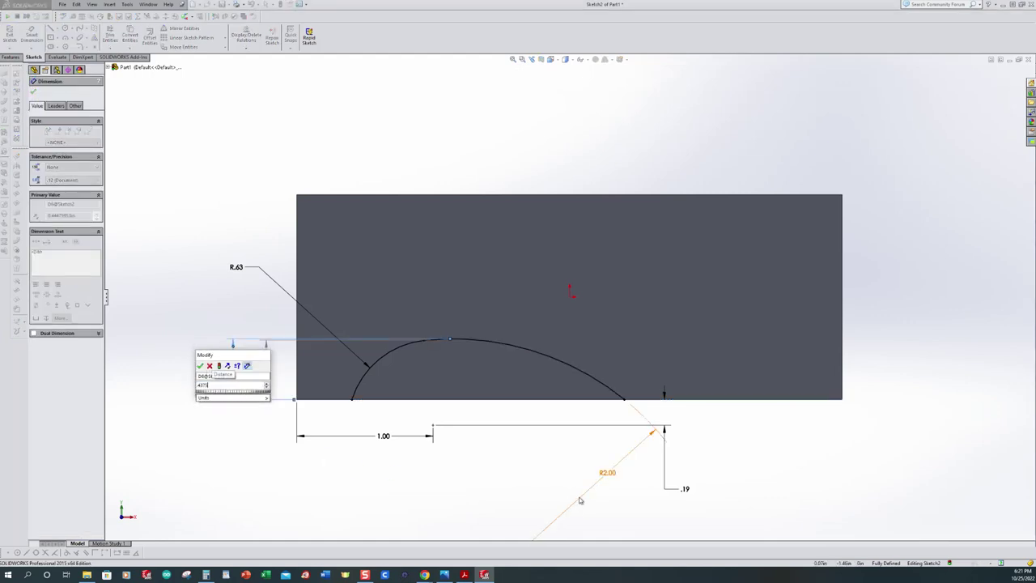
key(Return)
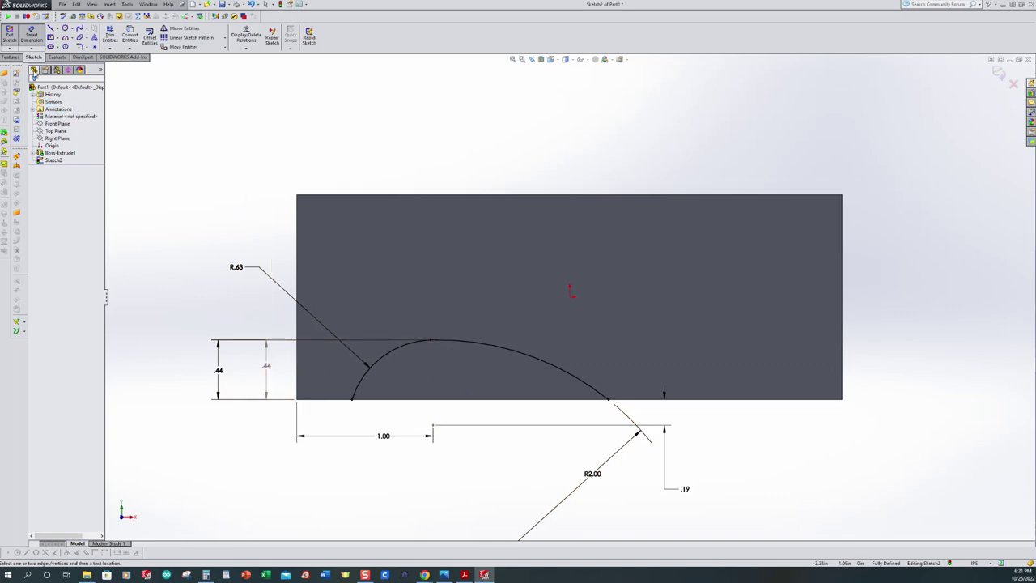
Step: Cut-extrude the arc profile Through All with the side to cut flipped, removing the lower cutout from the block
click(10, 32)
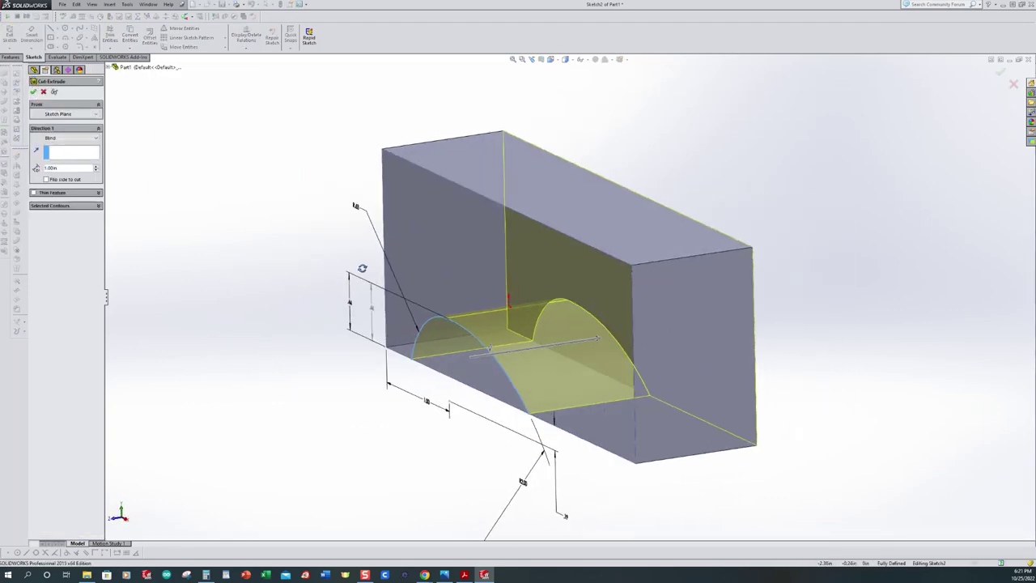
scroll(546, 384, down, 5)
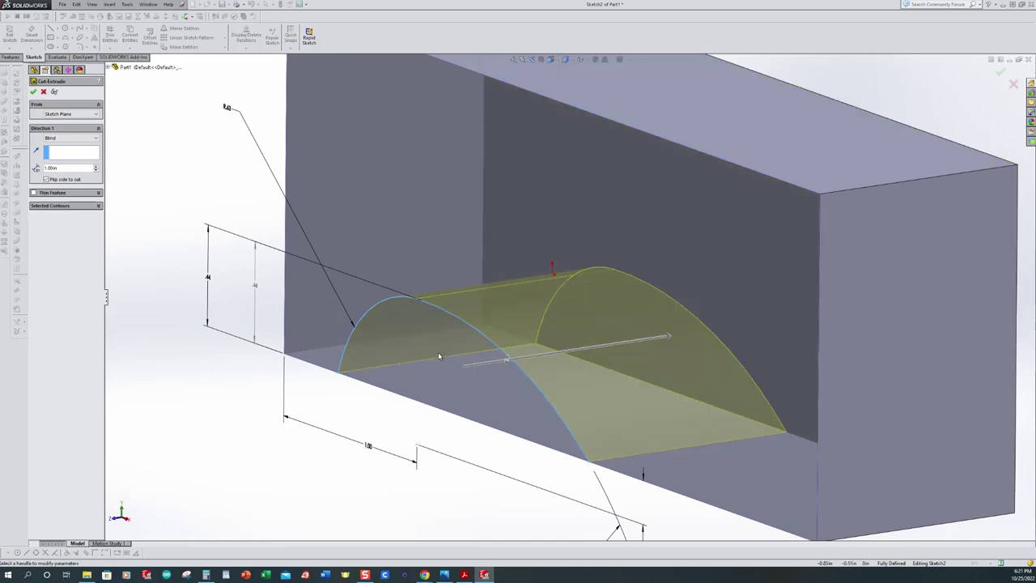
click(65, 138)
click(64, 154)
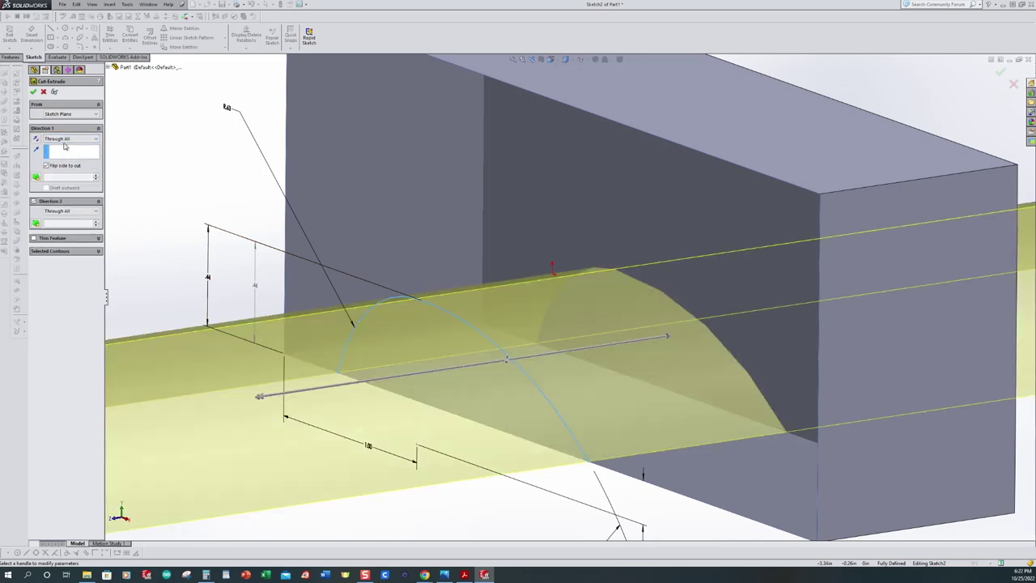
click(33, 91)
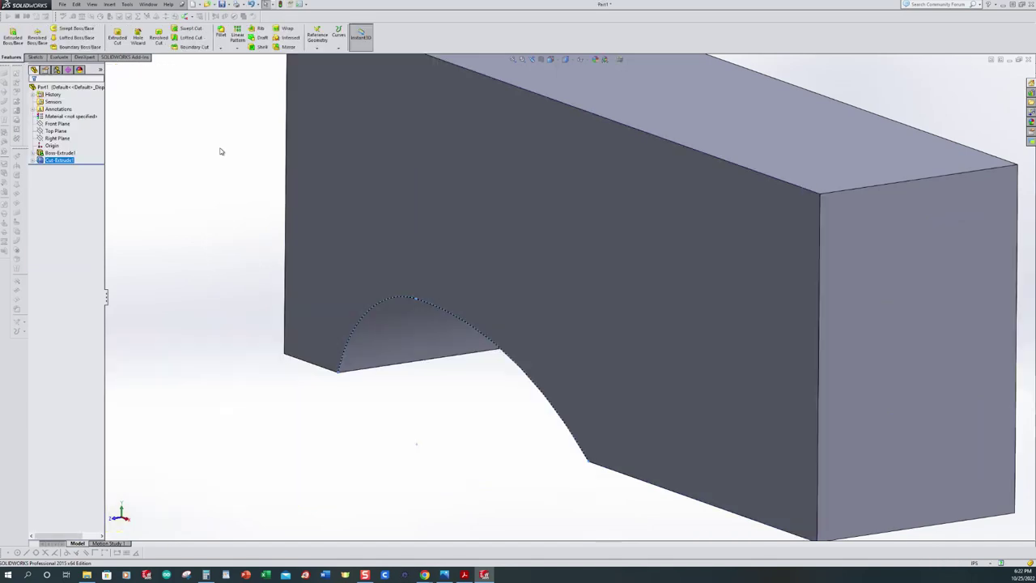
click(238, 238)
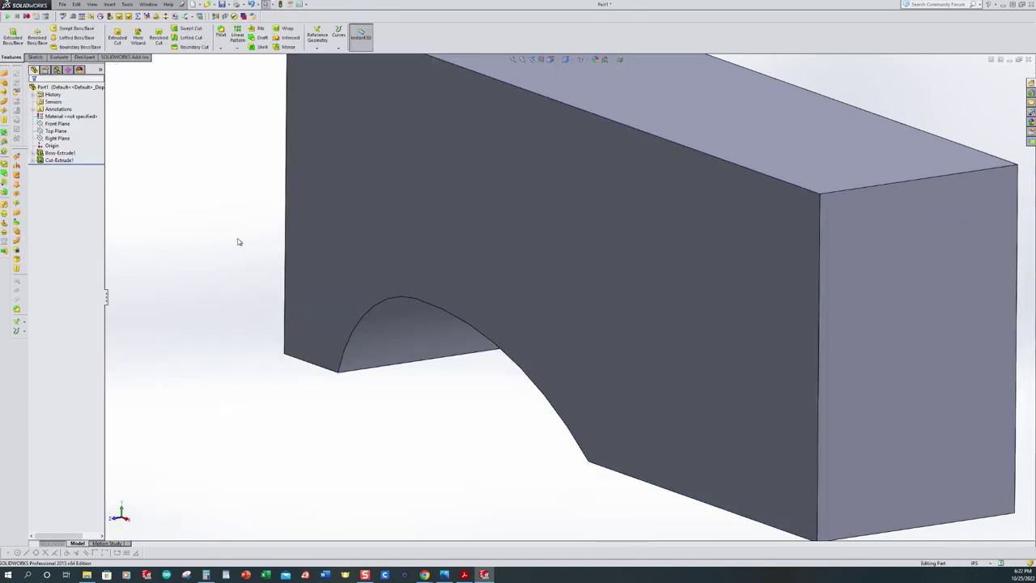
Step: Create a reference axis through the block's middle at the intersection of the Top Plane and Right Plane
key(f)
middle_drag(322, 287, 358, 263)
middle_drag(225, 183, 226, 186)
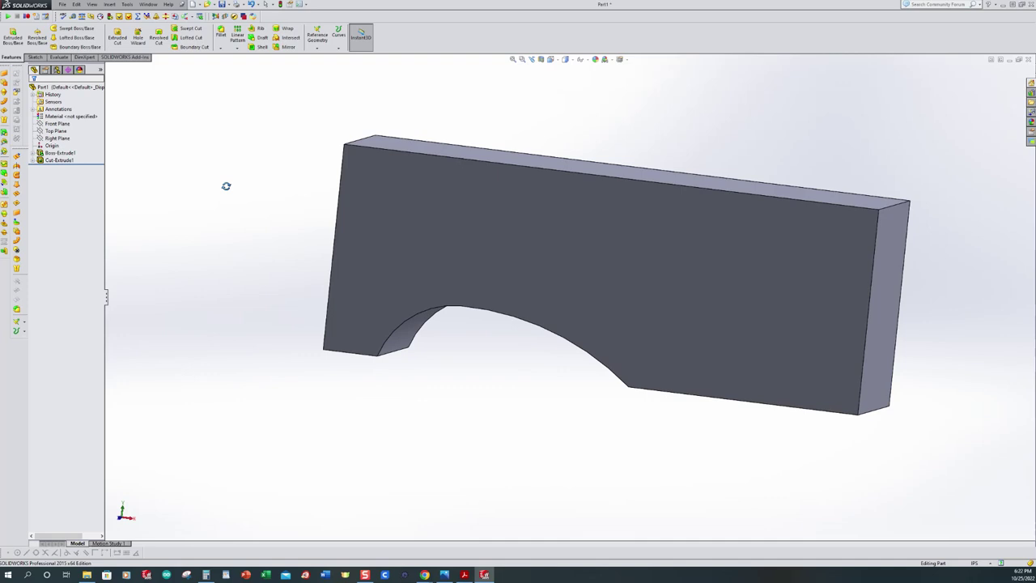
key(ctrl+7)
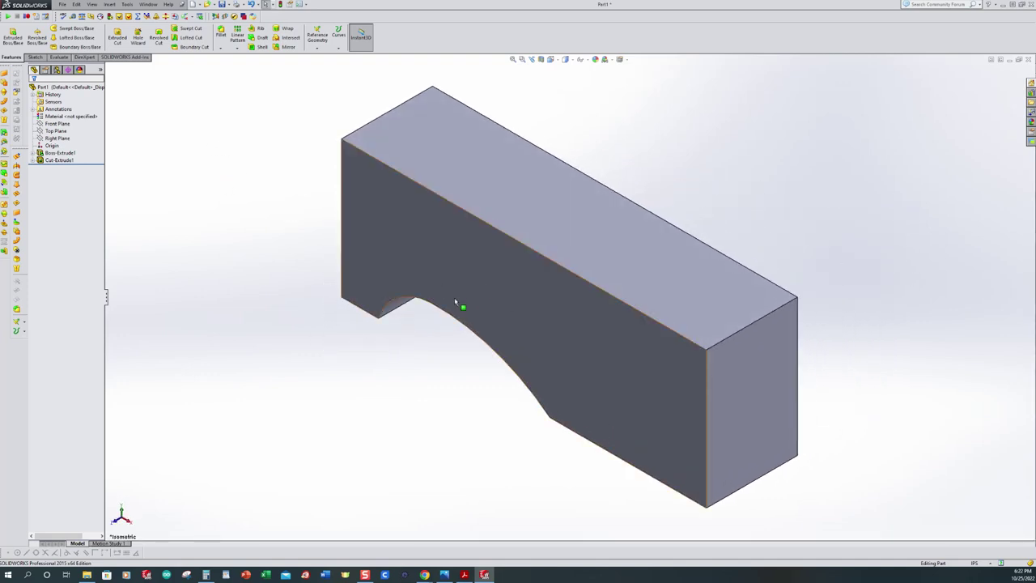
click(317, 49)
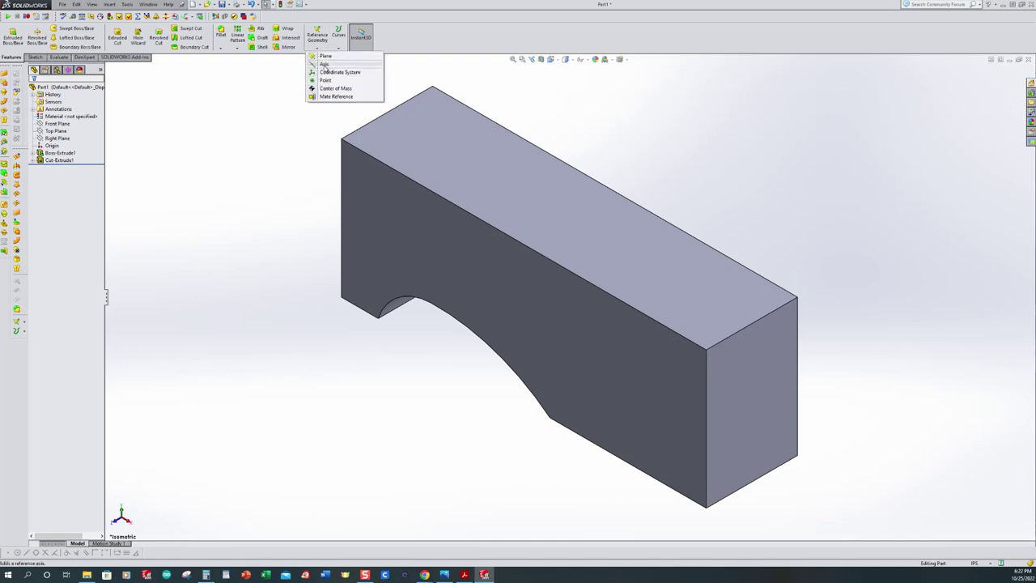
click(325, 64)
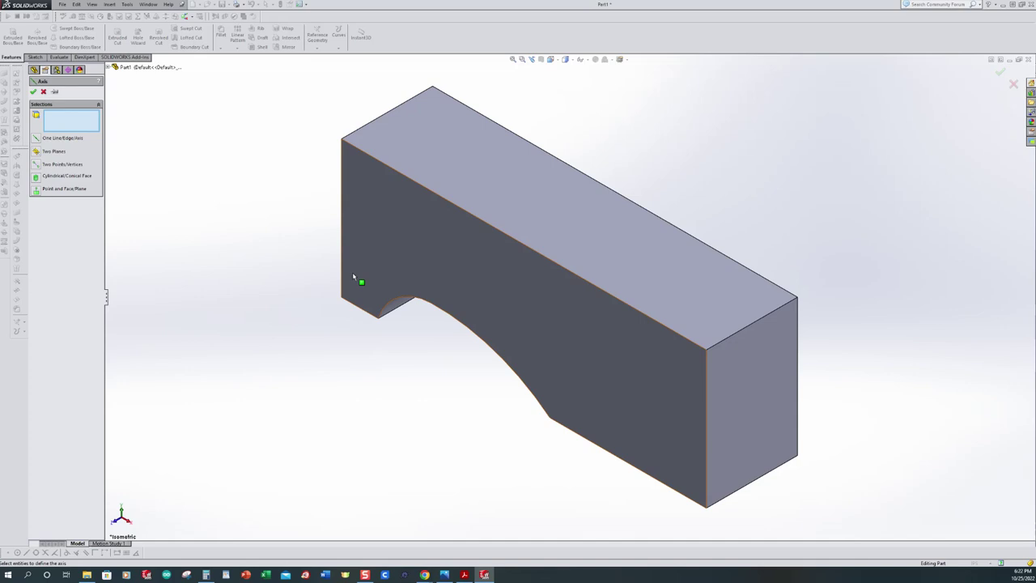
click(50, 152)
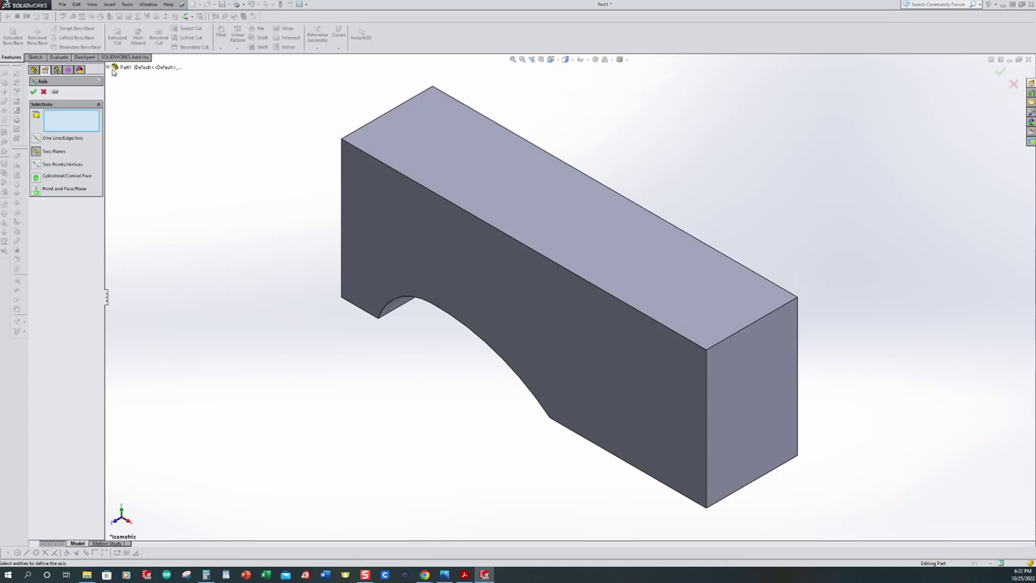
click(109, 68)
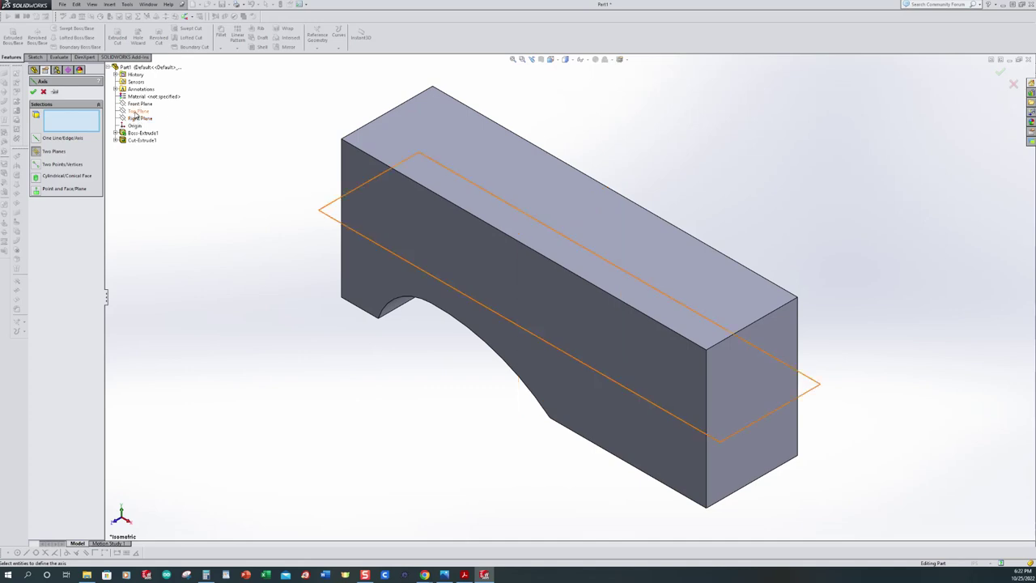
click(136, 113)
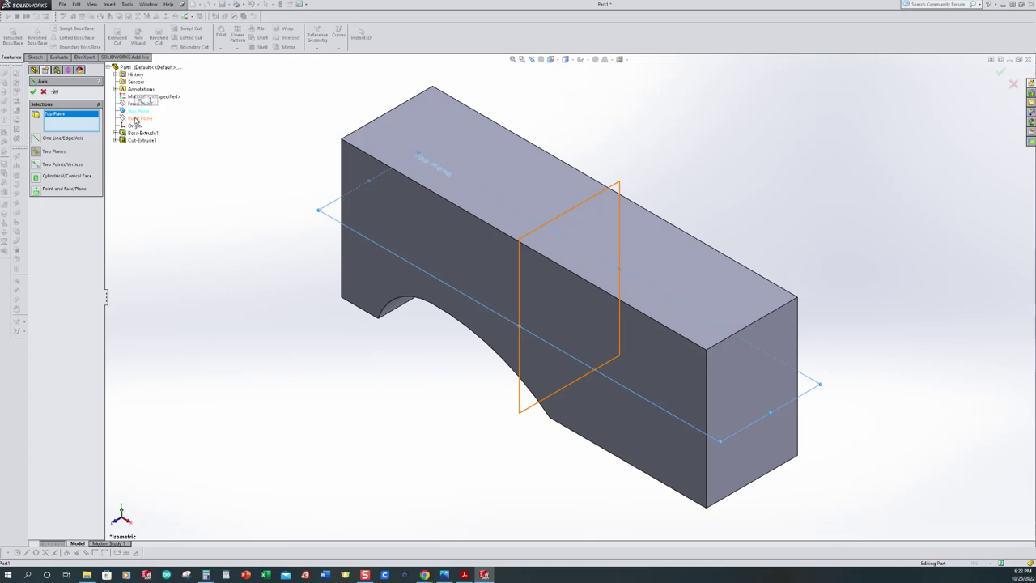
click(136, 120)
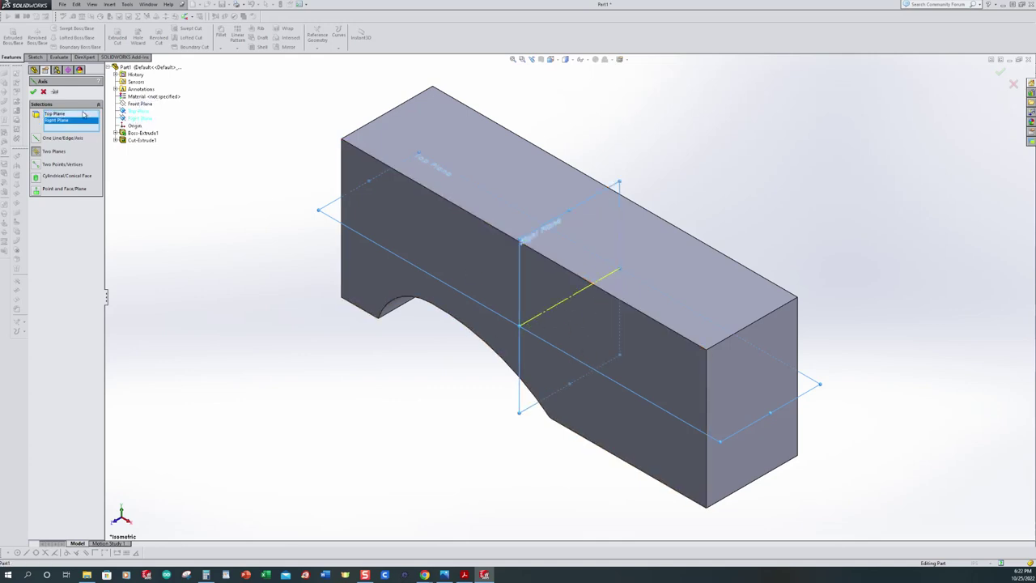
click(33, 92)
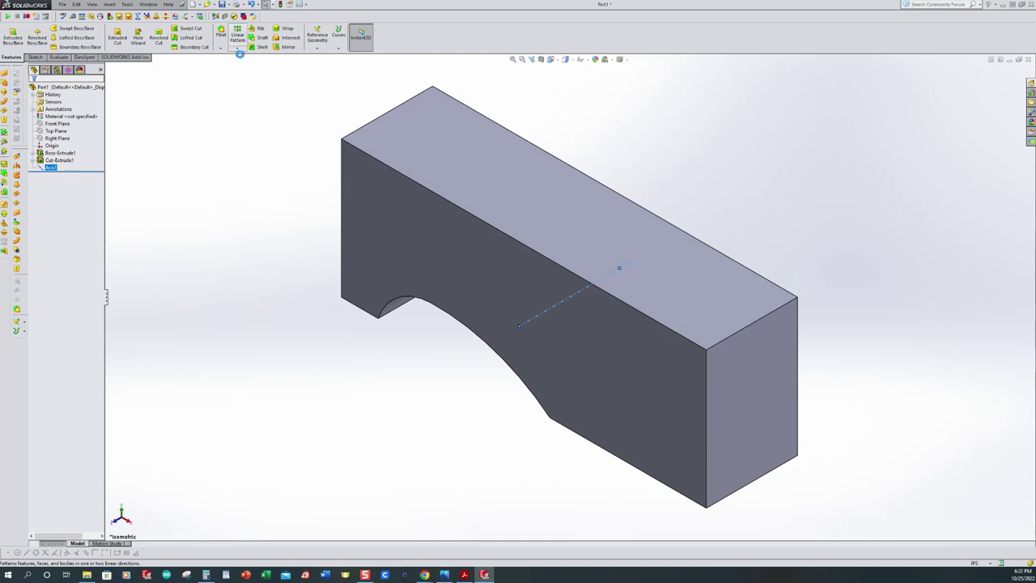
Step: Circular-pattern the lower arc cutout about the central reference axis with 2 equally spaced instances over 360 degrees
click(238, 48)
click(258, 64)
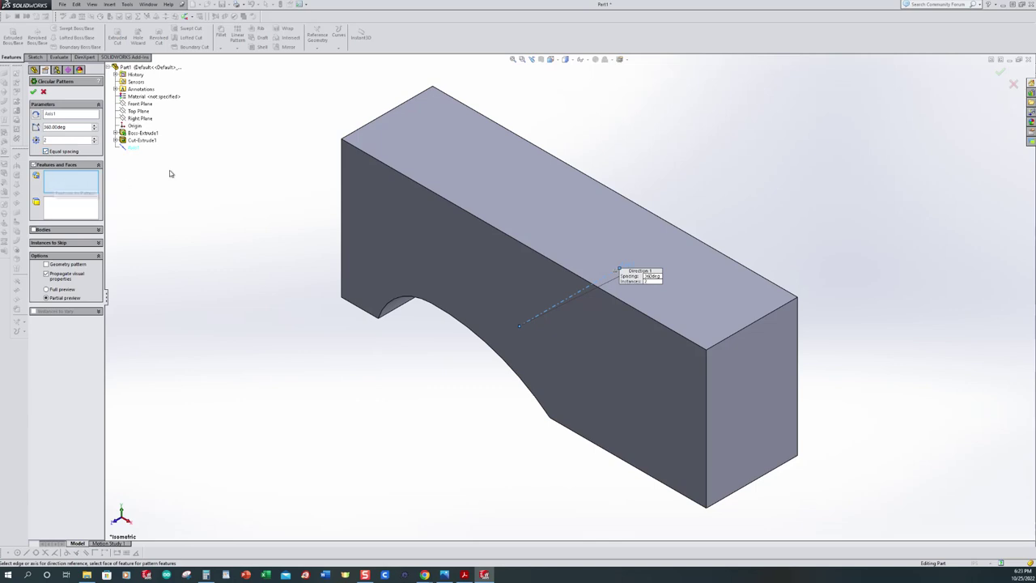
click(143, 140)
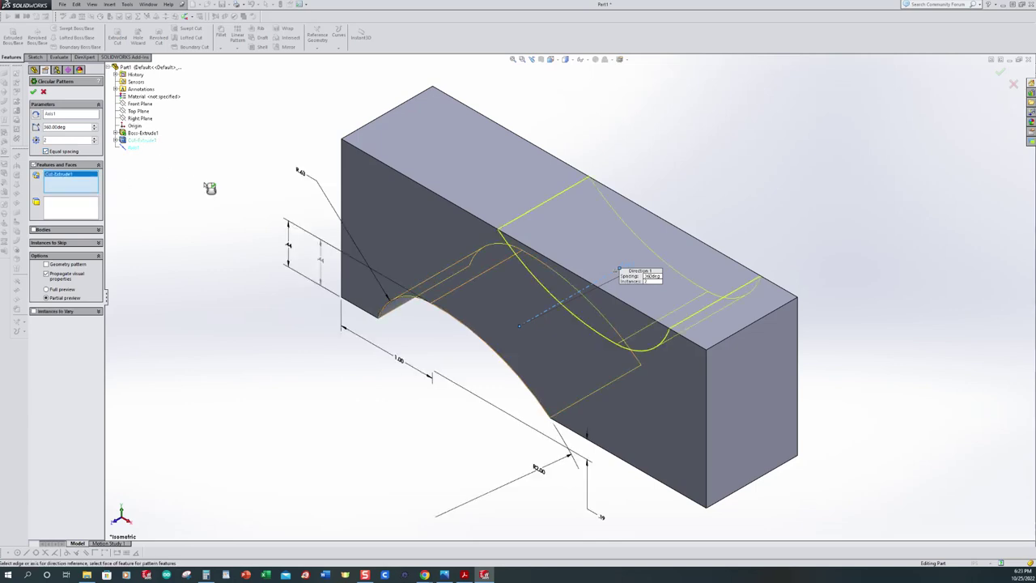
middle_drag(253, 281, 222, 194)
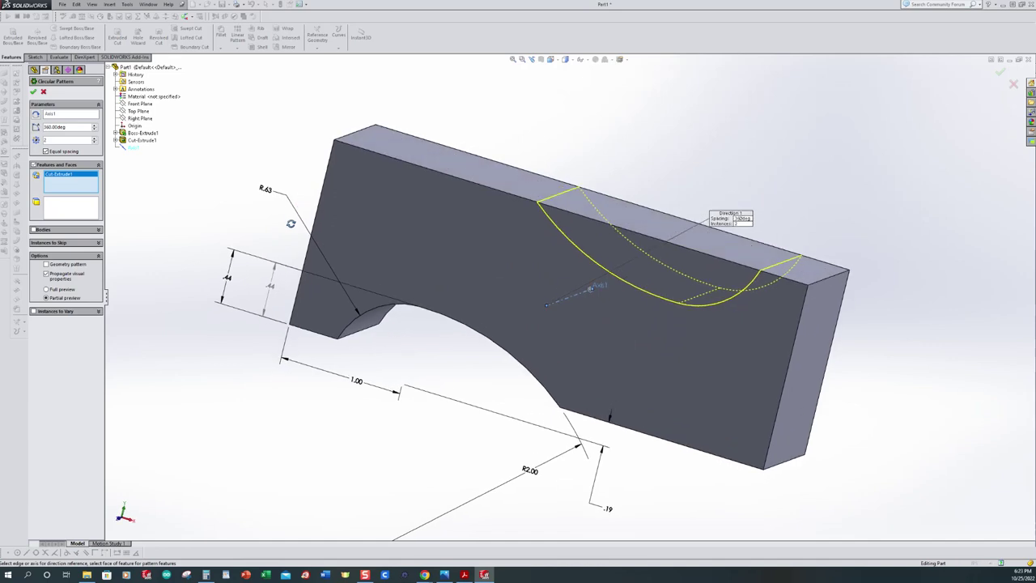
click(34, 92)
middle_drag(211, 171, 273, 260)
Step: Check the end cutout in the PDF drawing and sketch a circle about 1.09 in diameter overlapping the right end of the block's front face
click(464, 575)
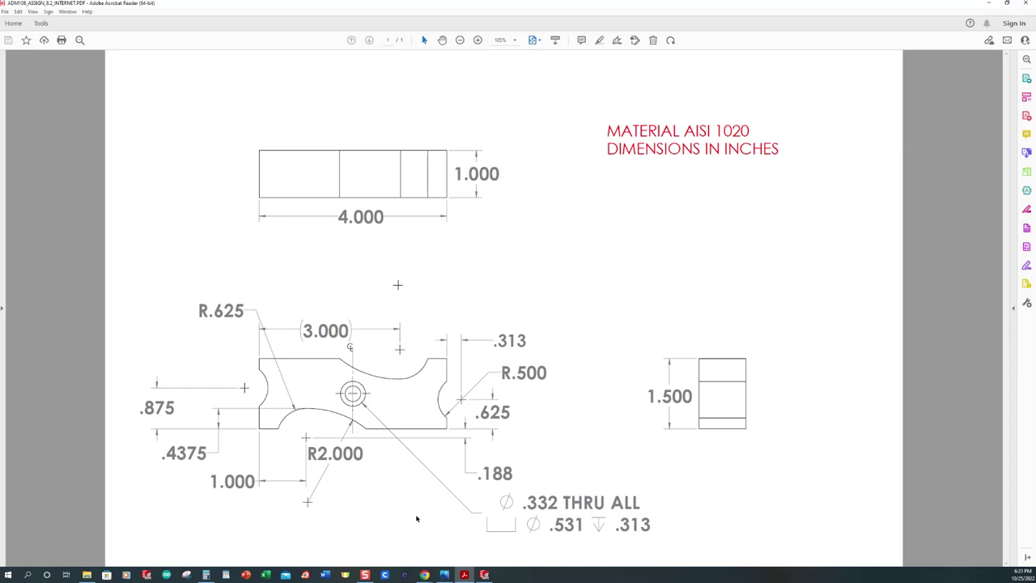
mouse_move(485, 576)
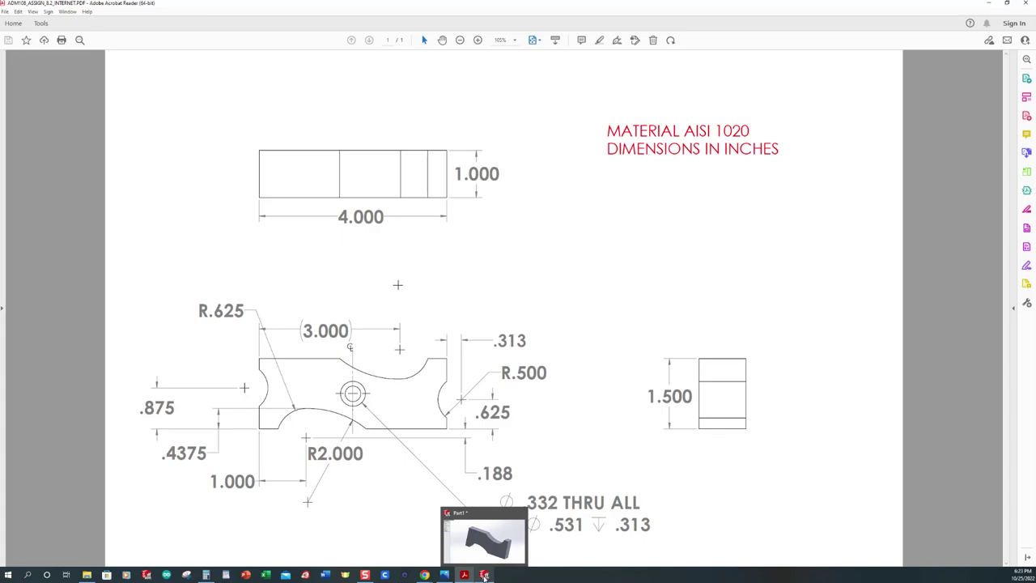
click(484, 575)
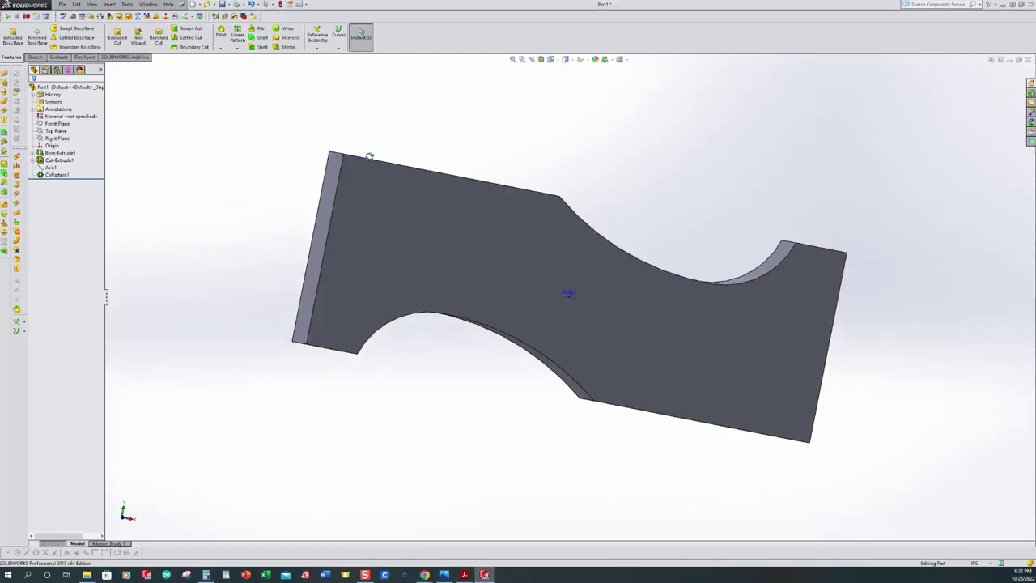
middle_drag(369, 155, 263, 132)
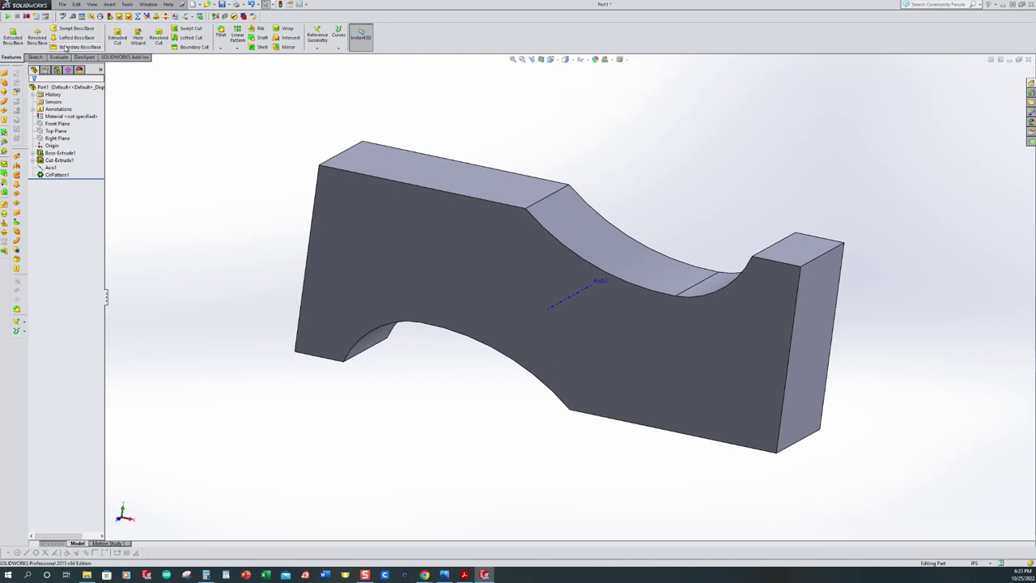
click(117, 36)
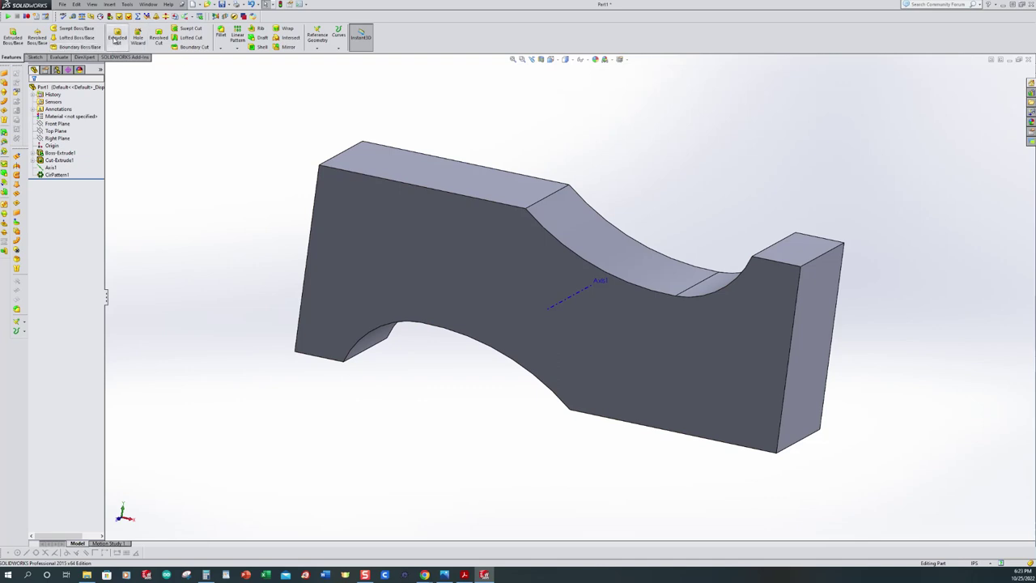
click(514, 277)
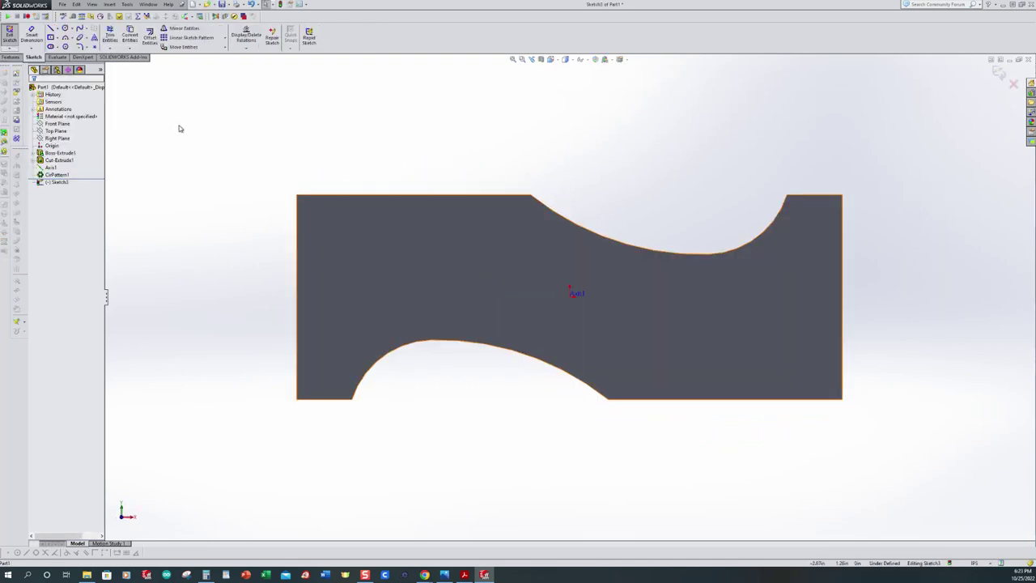
click(66, 28)
key(z)
click(762, 281)
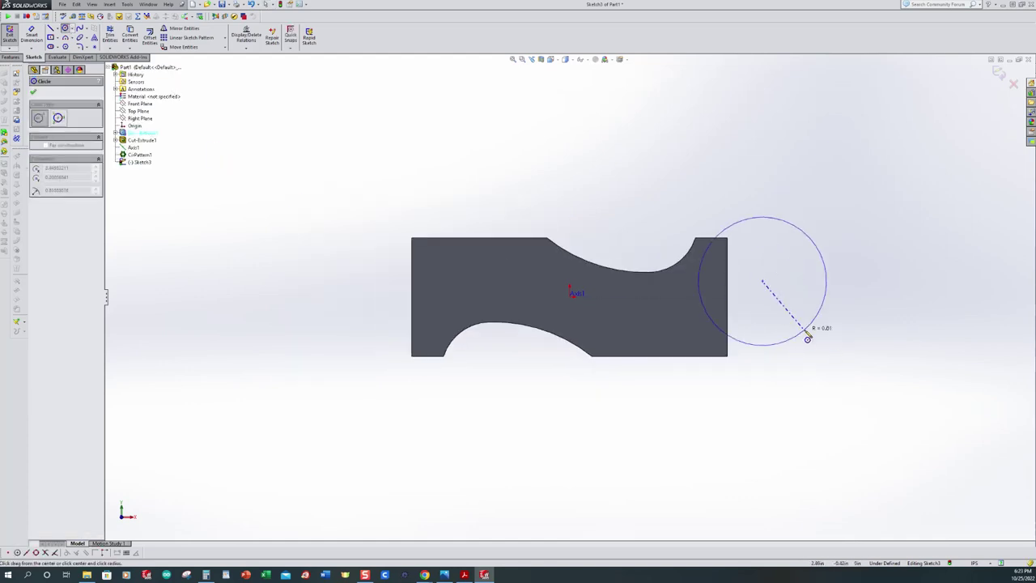
click(792, 312)
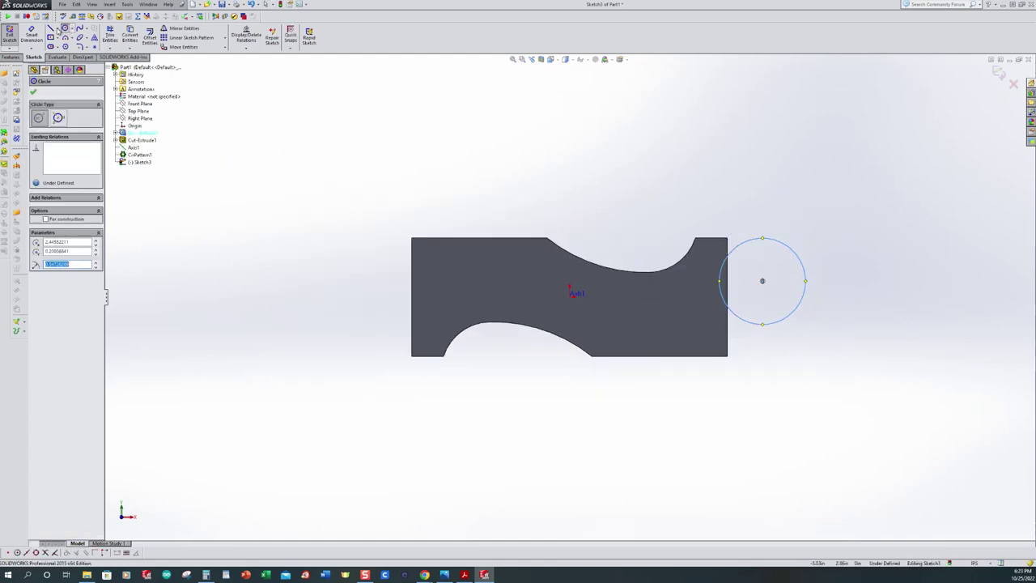
Step: Dimension the end circle's diameter as 1 in
click(32, 34)
click(793, 247)
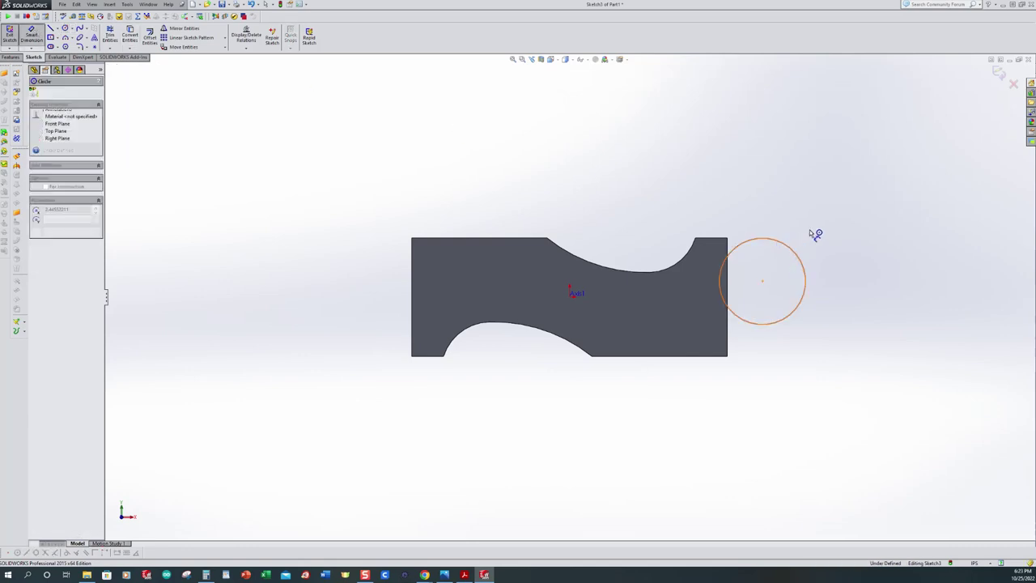
click(837, 222)
text(1)
key(Return)
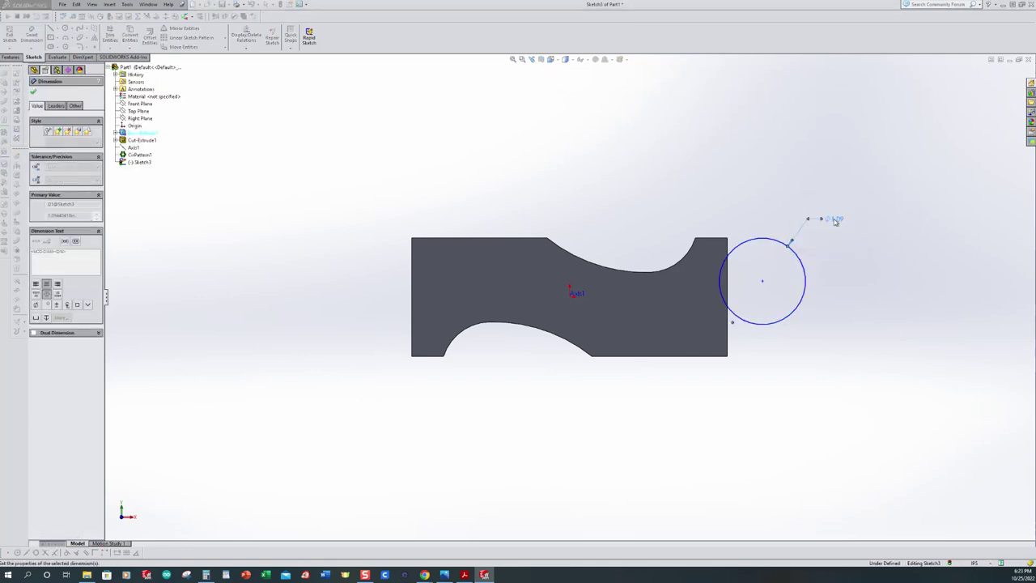
Step: Locate the circle's centre .625 in above the block's lower edge and .313 in beyond its right end edge
scroll(840, 261, down, 2)
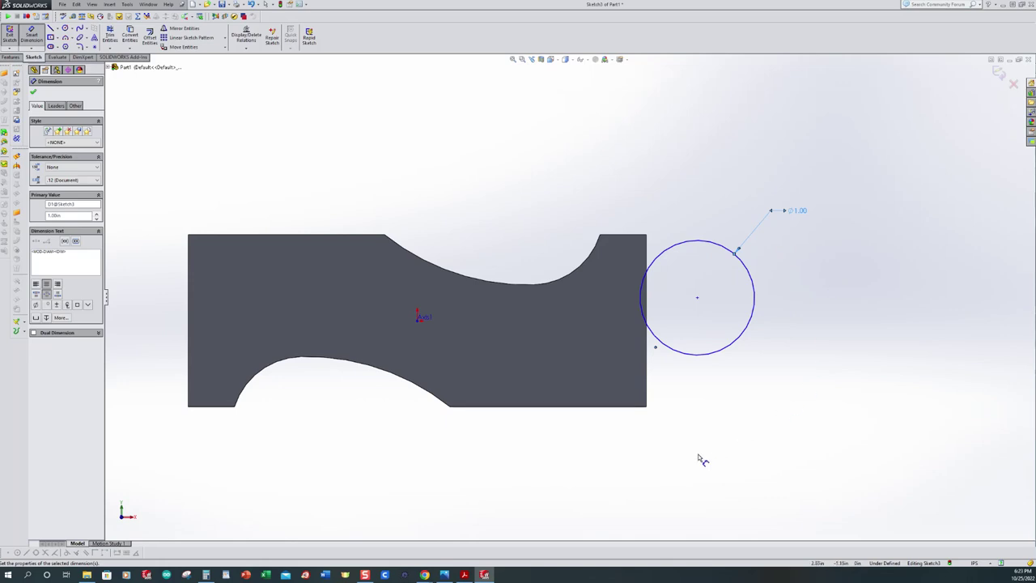
click(624, 407)
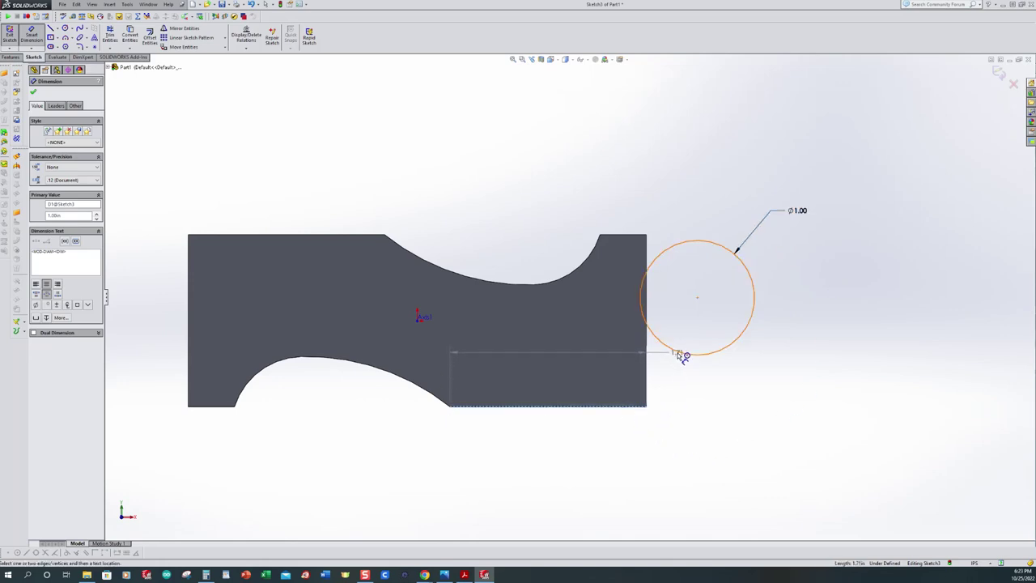
click(685, 352)
click(819, 340)
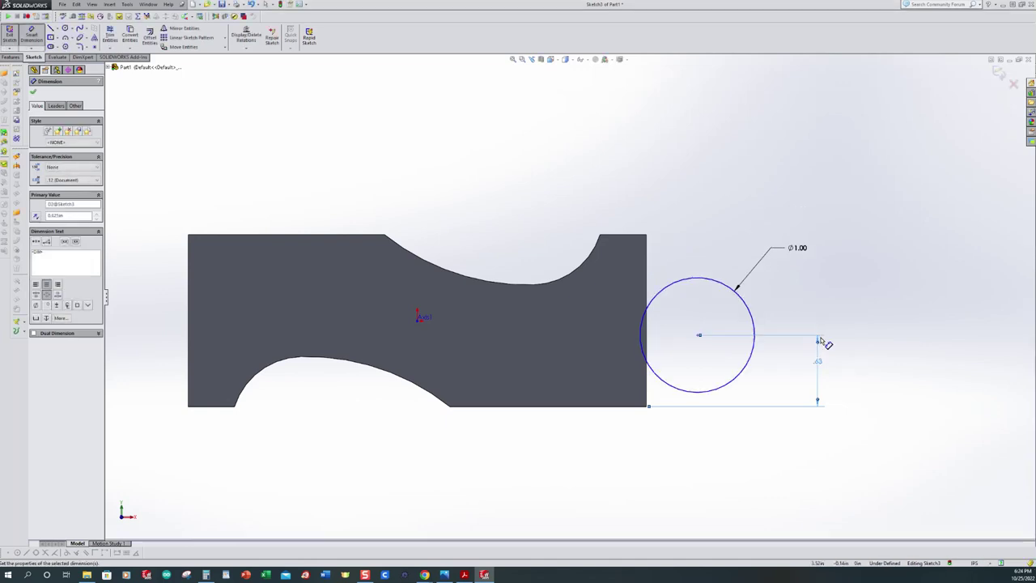
click(647, 278)
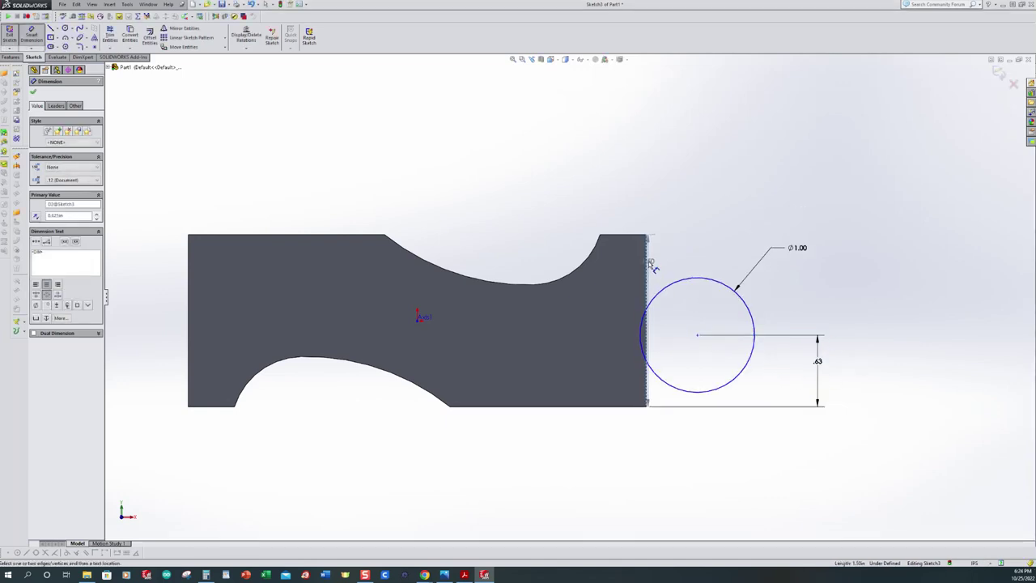
click(684, 281)
click(691, 232)
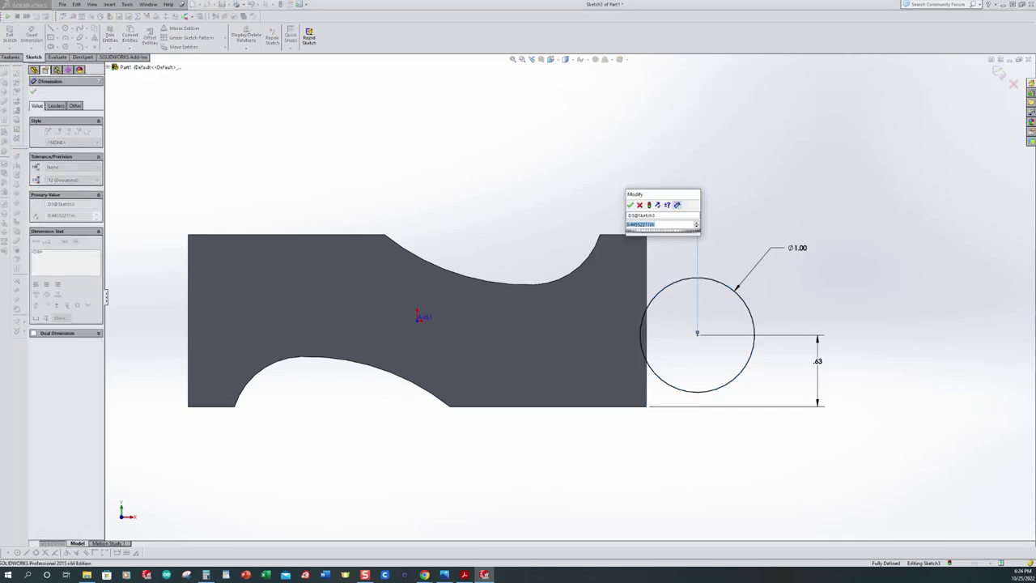
key(Return)
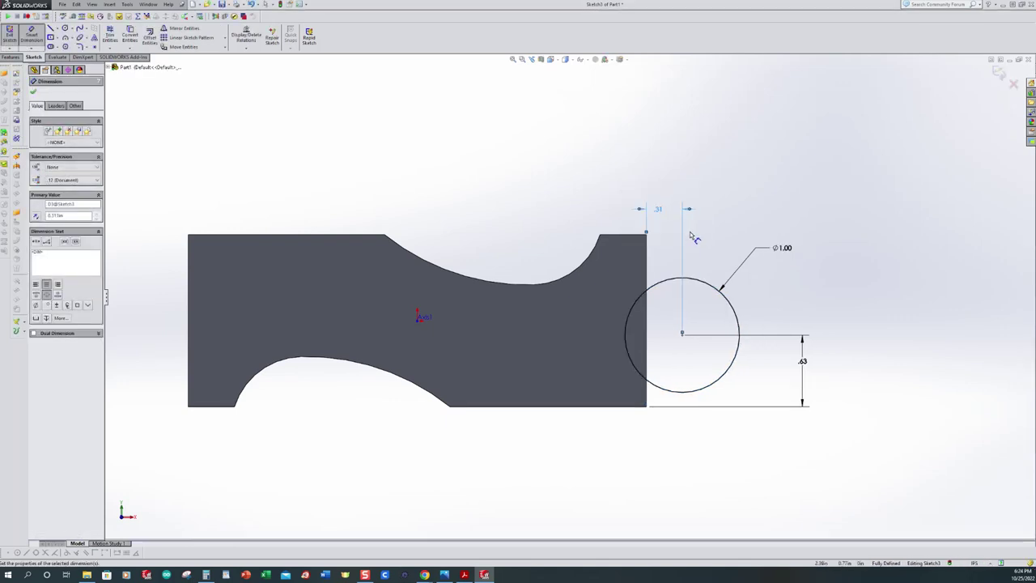
Step: Cut-extrude the circle Through All to remove the arc notch from the block's right end
mouse_move(613, 240)
middle_down()
mouse_move(575, 261)
mouse_move(605, 357)
middle_up()
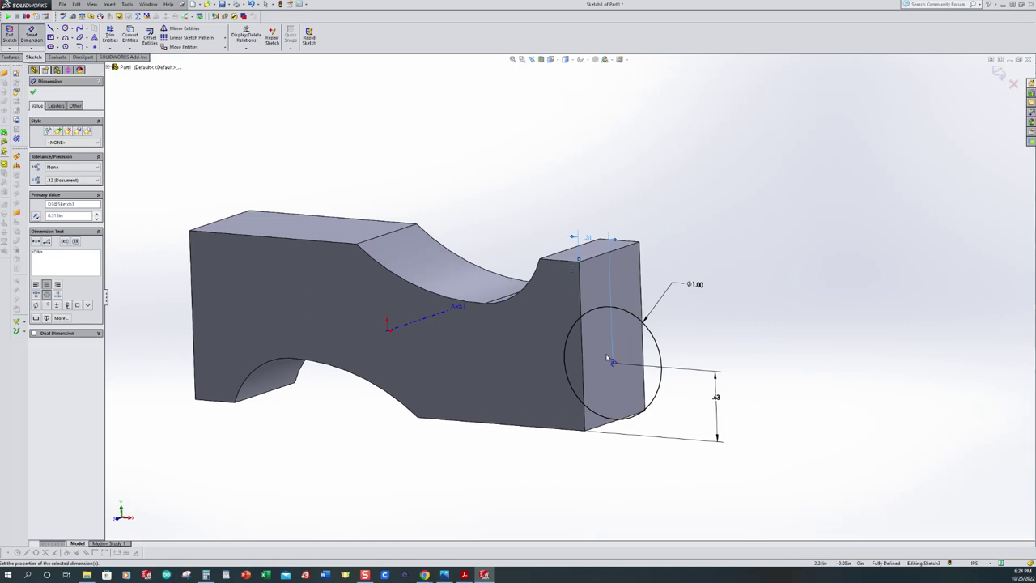
click(30, 34)
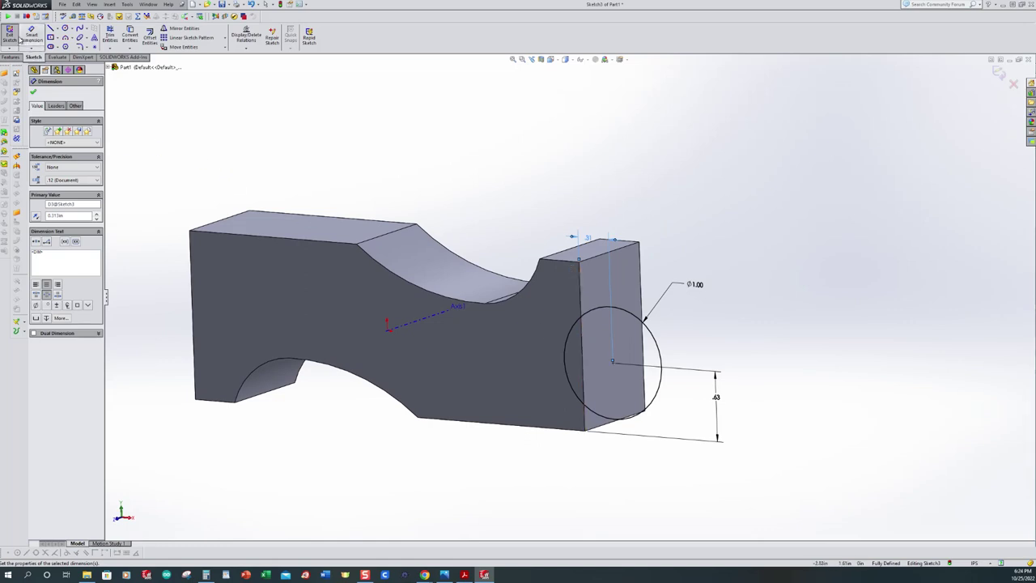
key(ctrl+8)
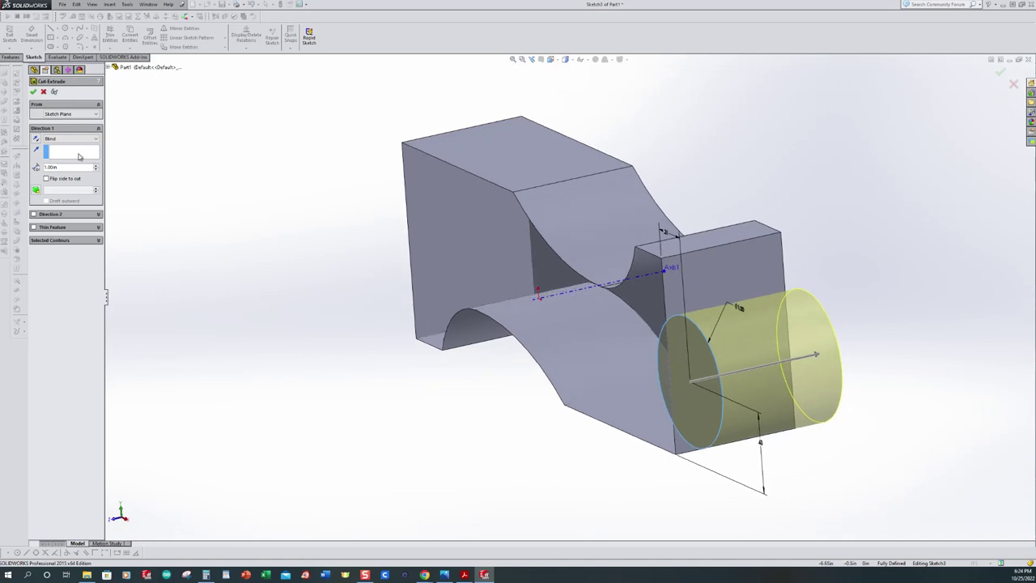
click(70, 140)
click(69, 153)
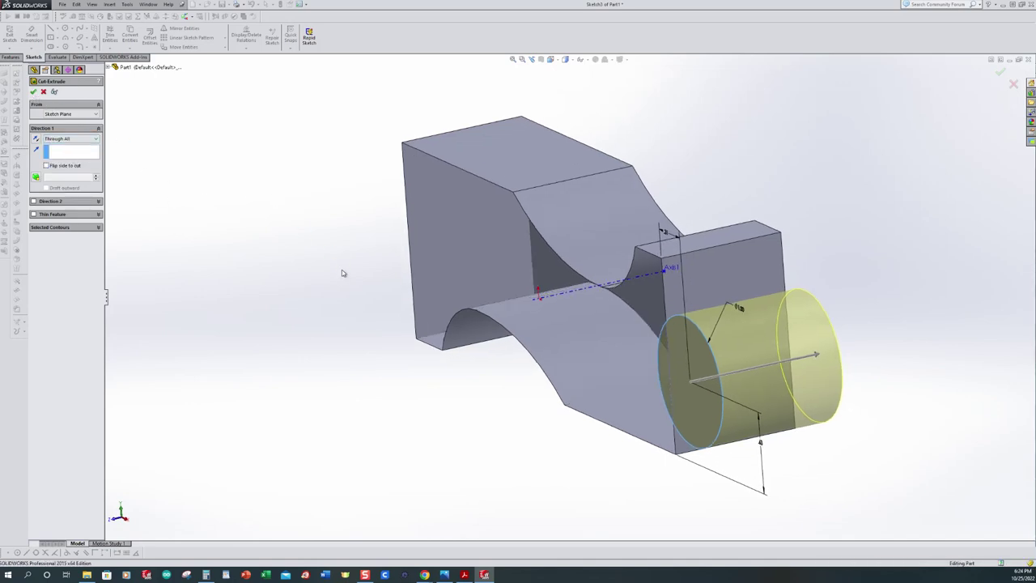
key(Return)
middle_drag(341, 269, 283, 239)
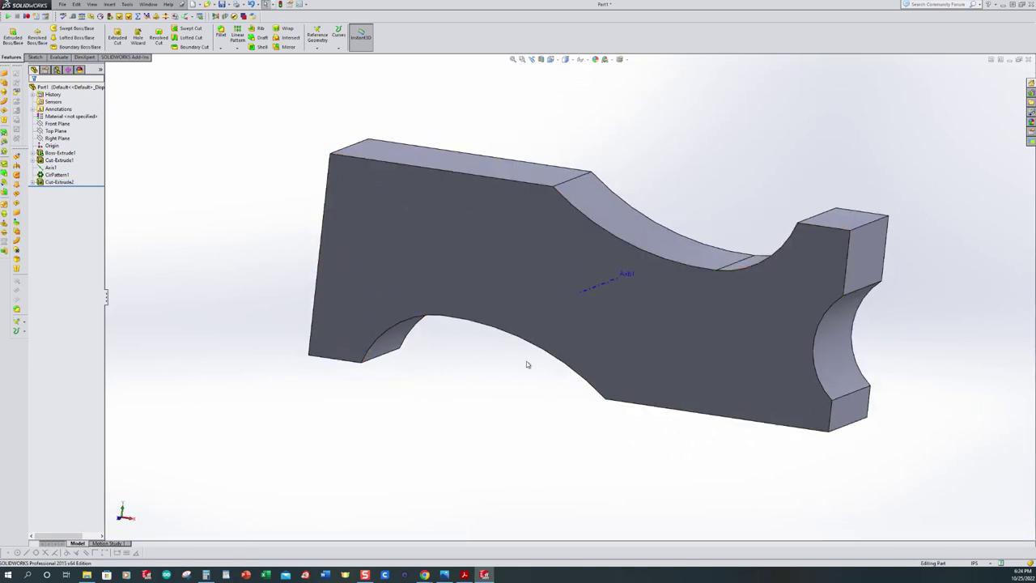
Step: Circular-pattern the right end's arc notch about the central axis with 2 equally spaced instances over 360 degrees
click(238, 49)
click(259, 64)
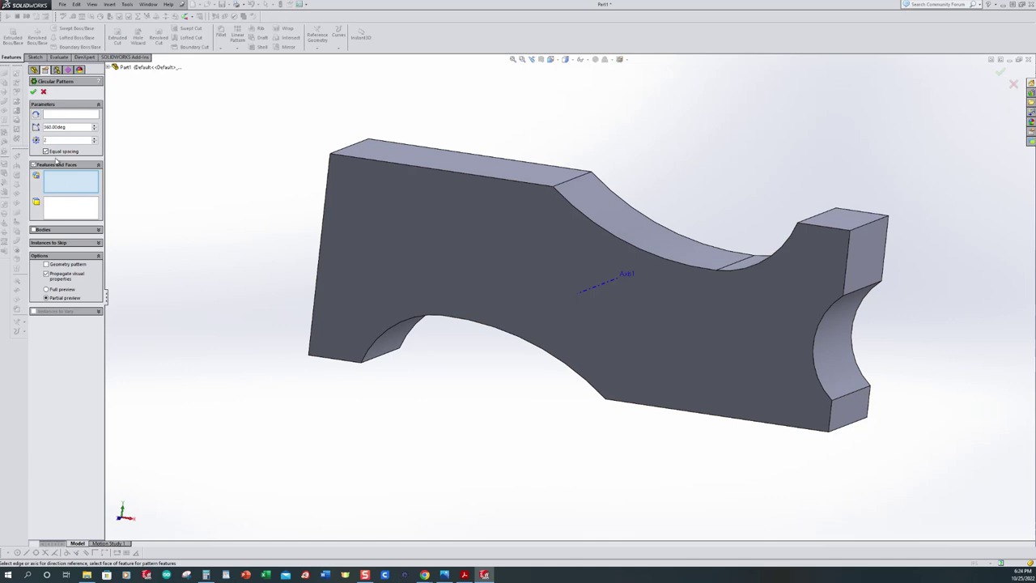
click(57, 118)
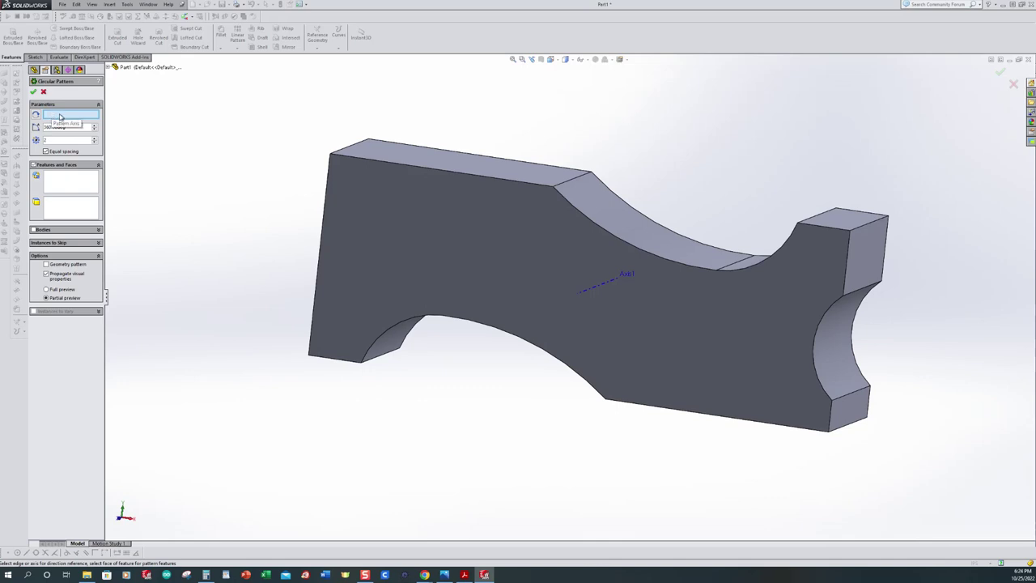
click(595, 288)
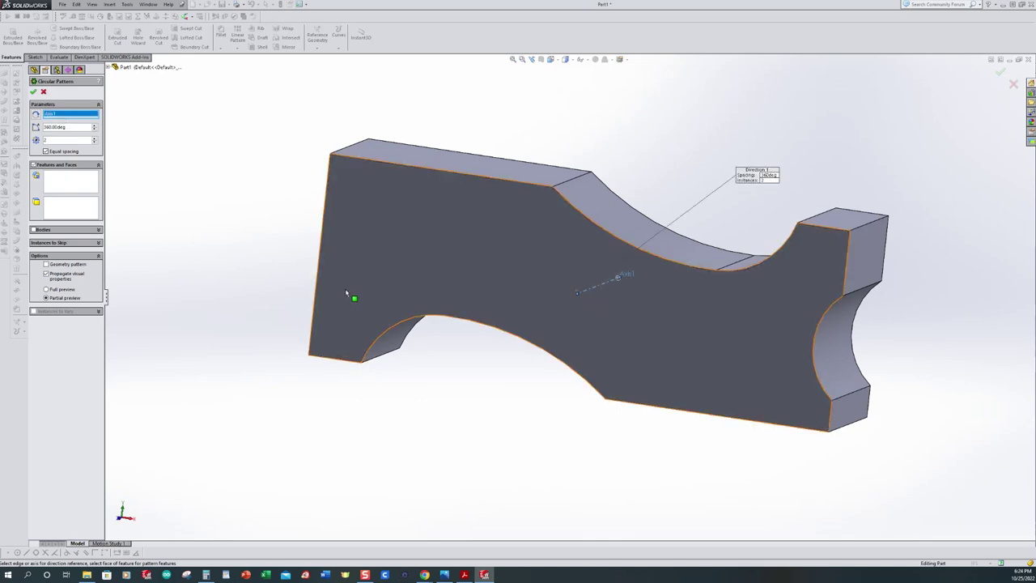
click(71, 187)
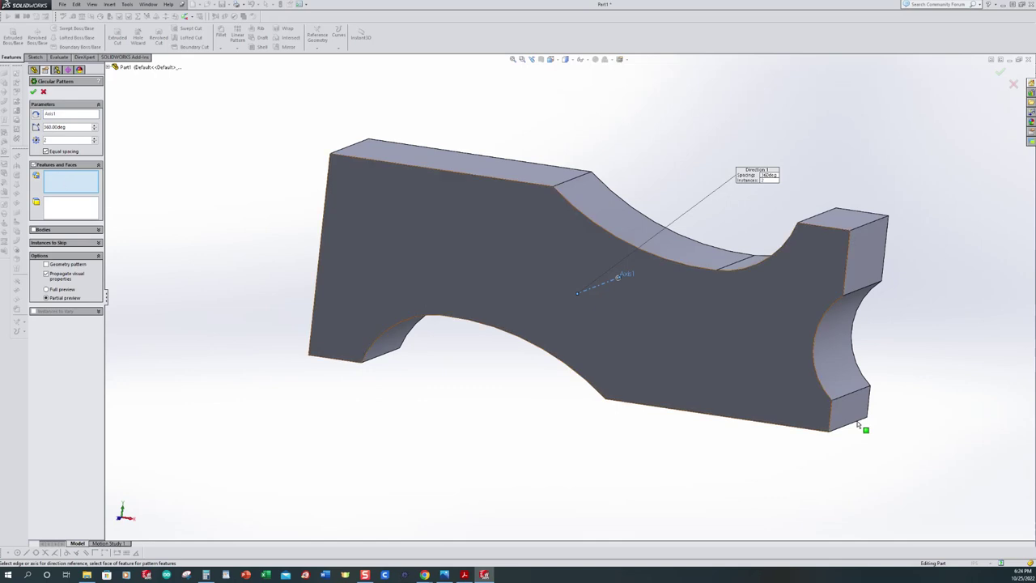
click(834, 348)
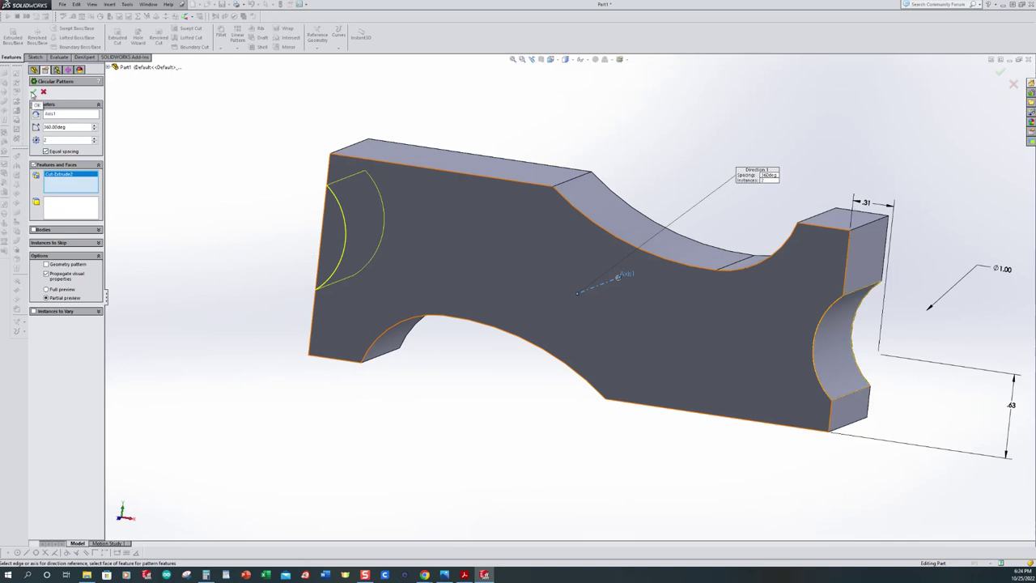
click(33, 94)
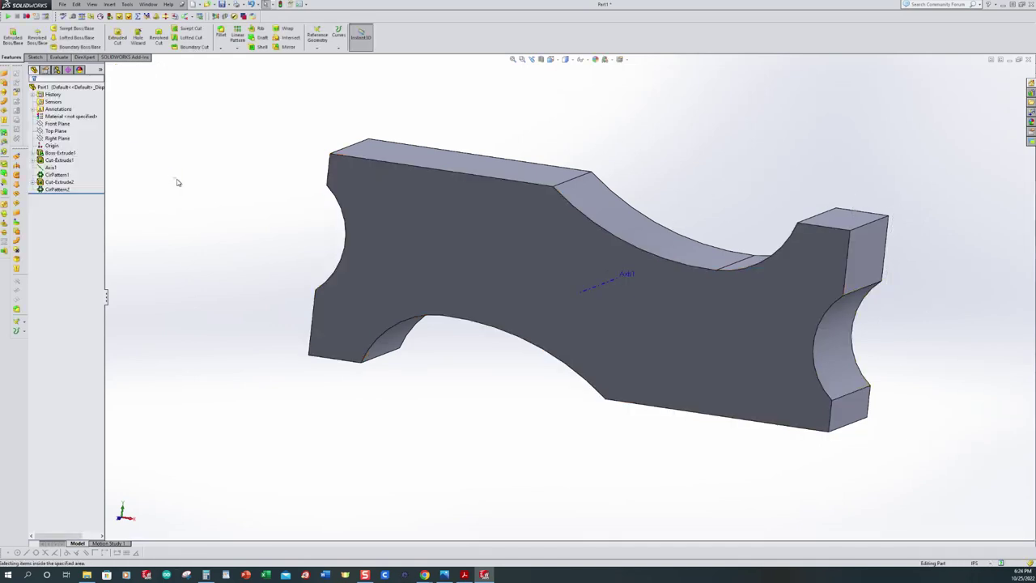
Step: Hide the central reference axis
middle_drag(175, 178, 207, 224)
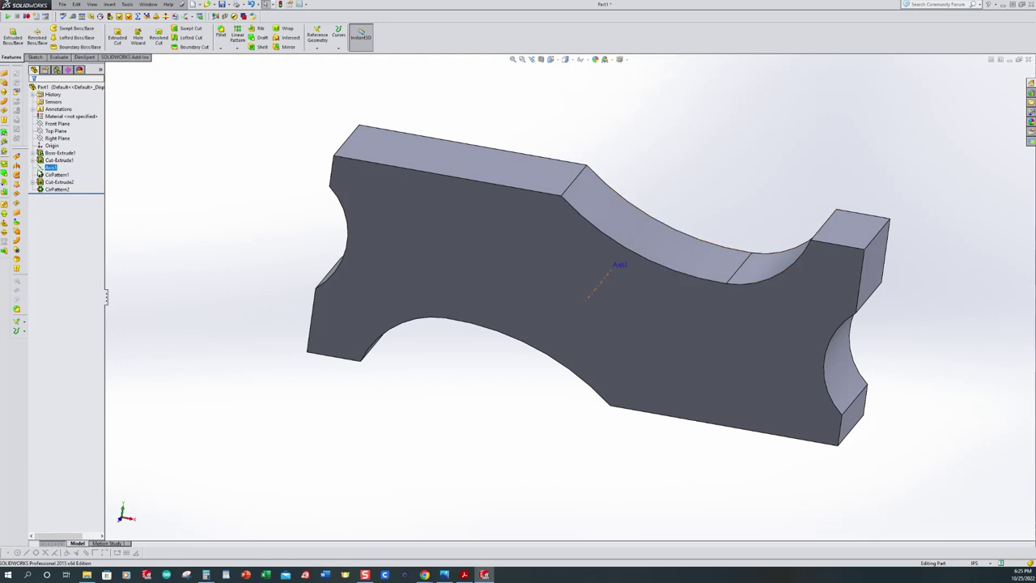
click(50, 166)
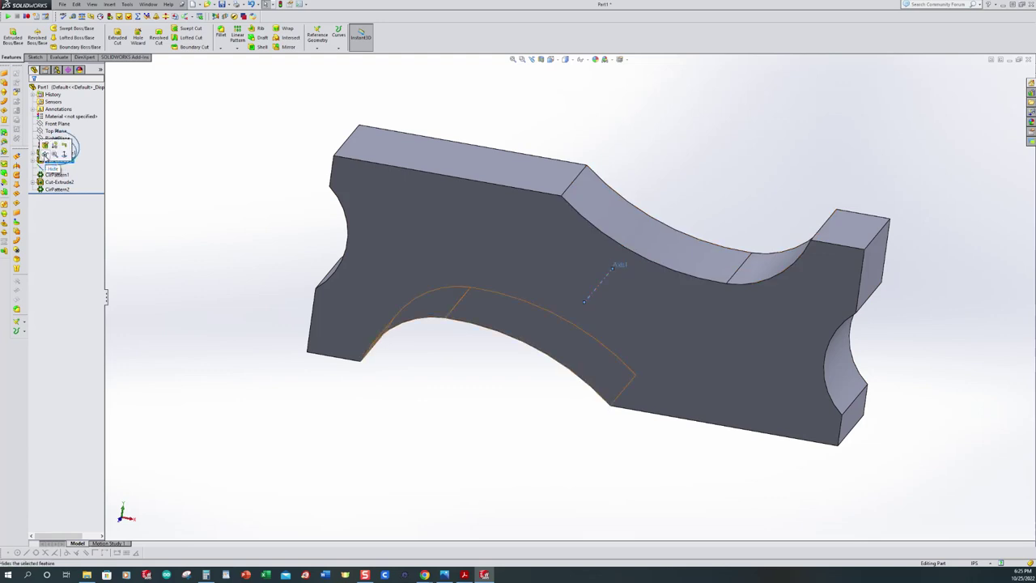
click(45, 155)
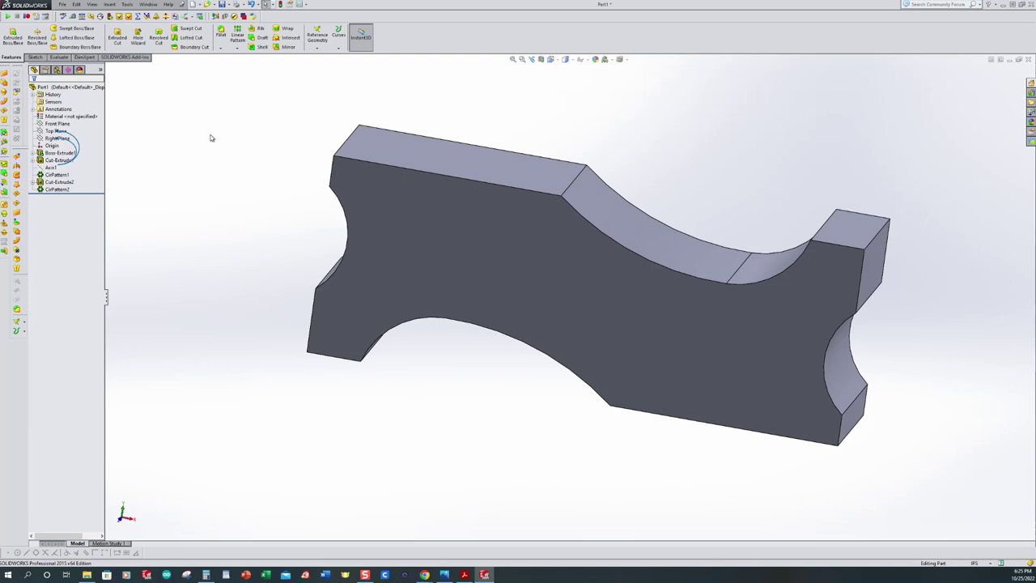
Step: Add a Through All Hole Wizard counterbore for an ANSI Inch 5/16 Socket Head Cap Screw, Normal fit, on the front face at the origin
click(138, 39)
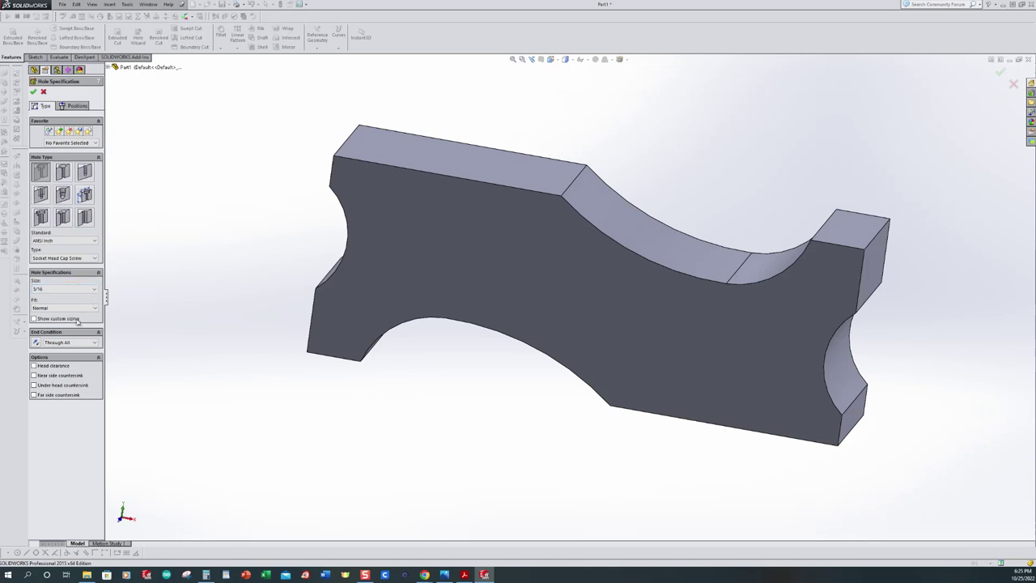
click(75, 106)
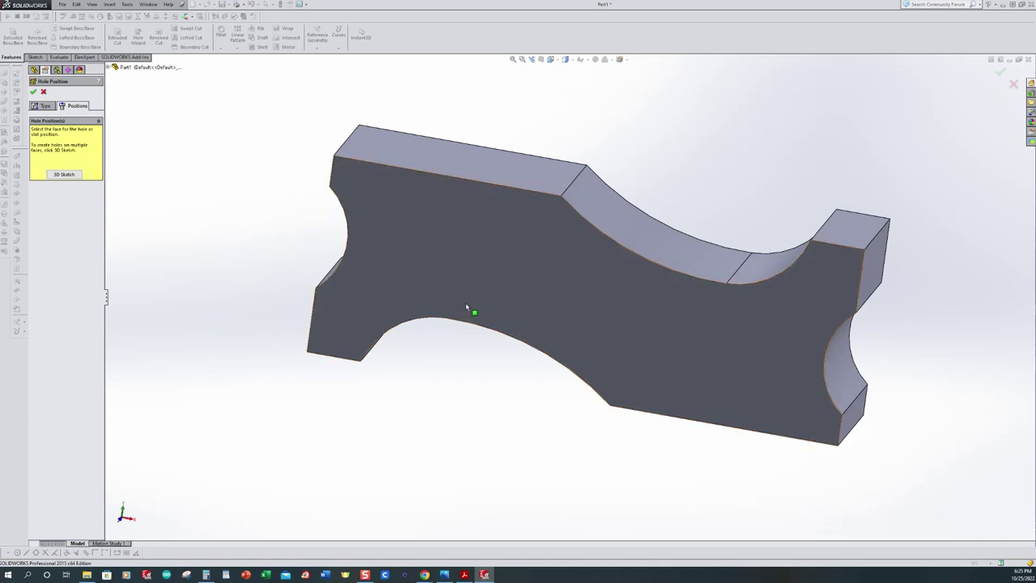
click(536, 255)
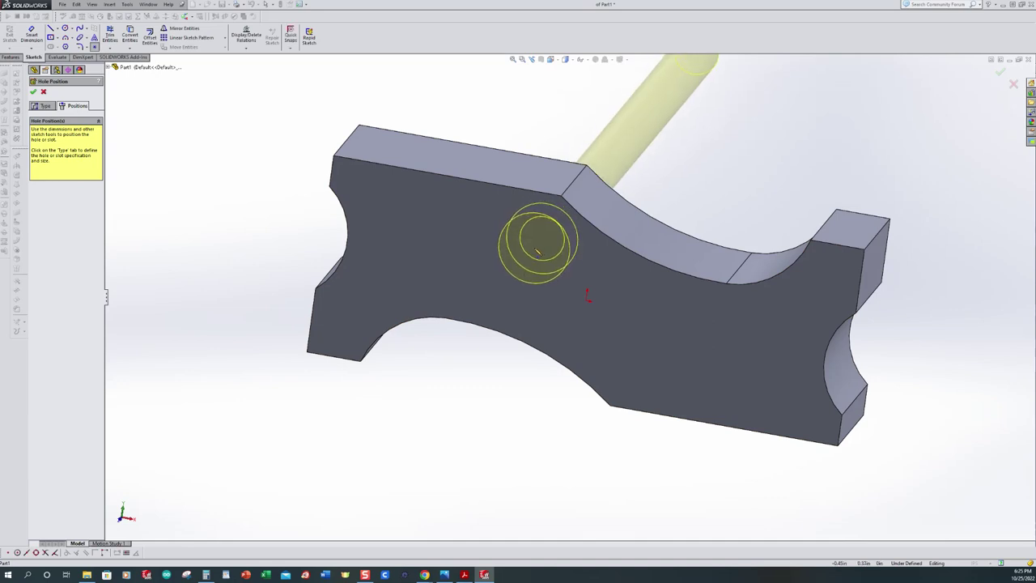
key(ctrl+8)
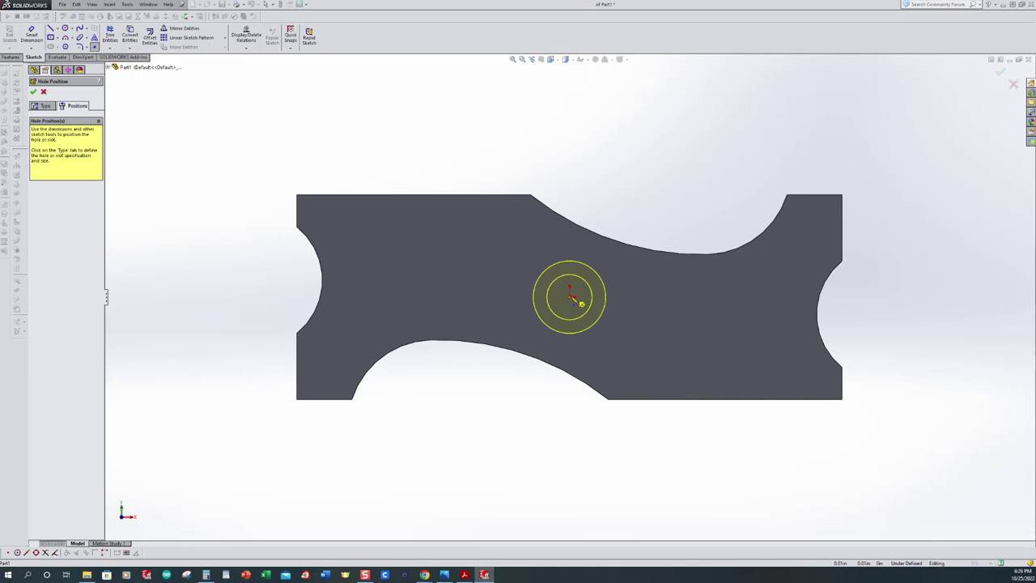
click(576, 299)
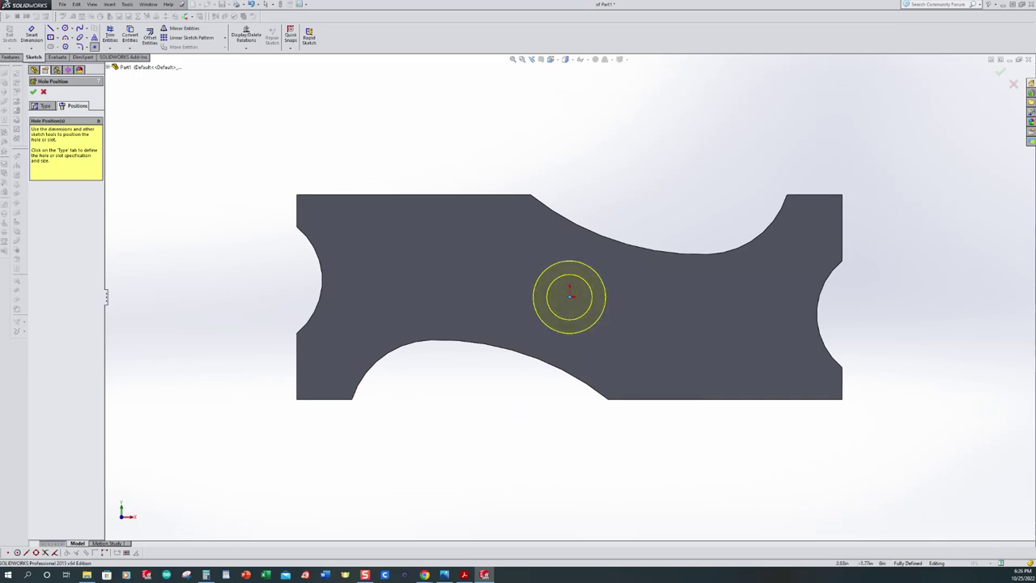
click(358, 321)
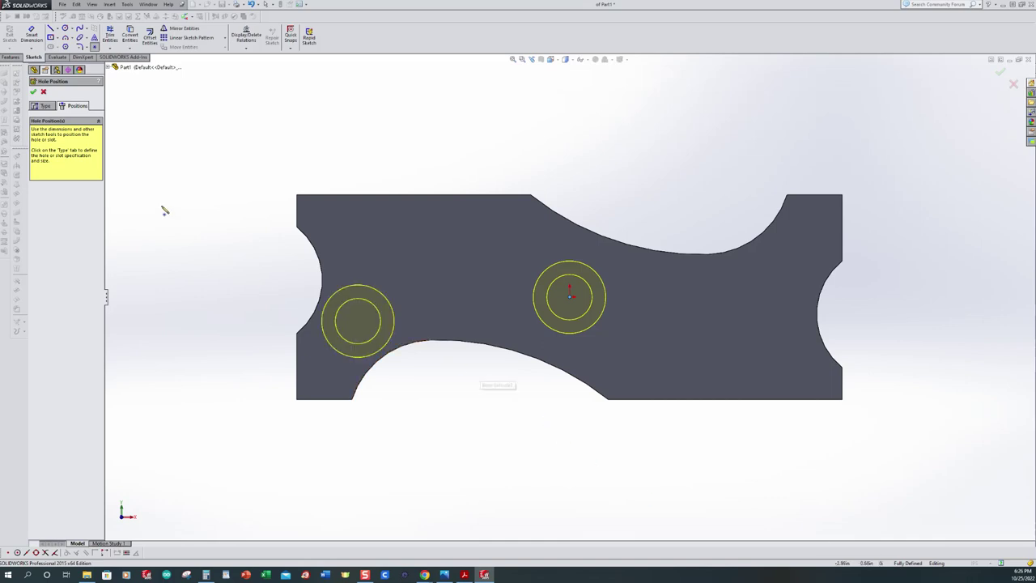
click(34, 92)
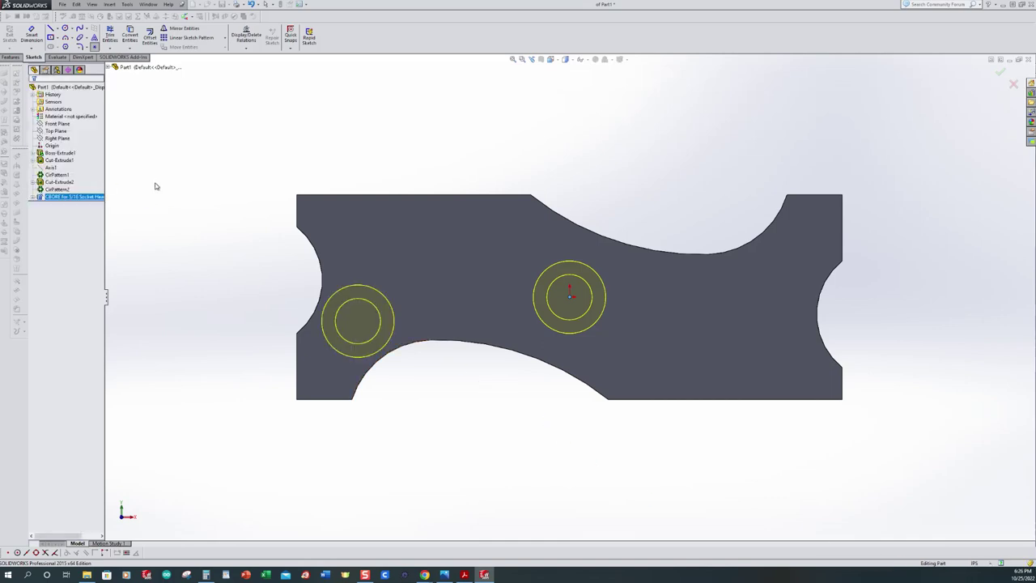
mouse_move(538, 183)
middle_down()
mouse_move(516, 186)
mouse_move(527, 203)
middle_up()
click(657, 224)
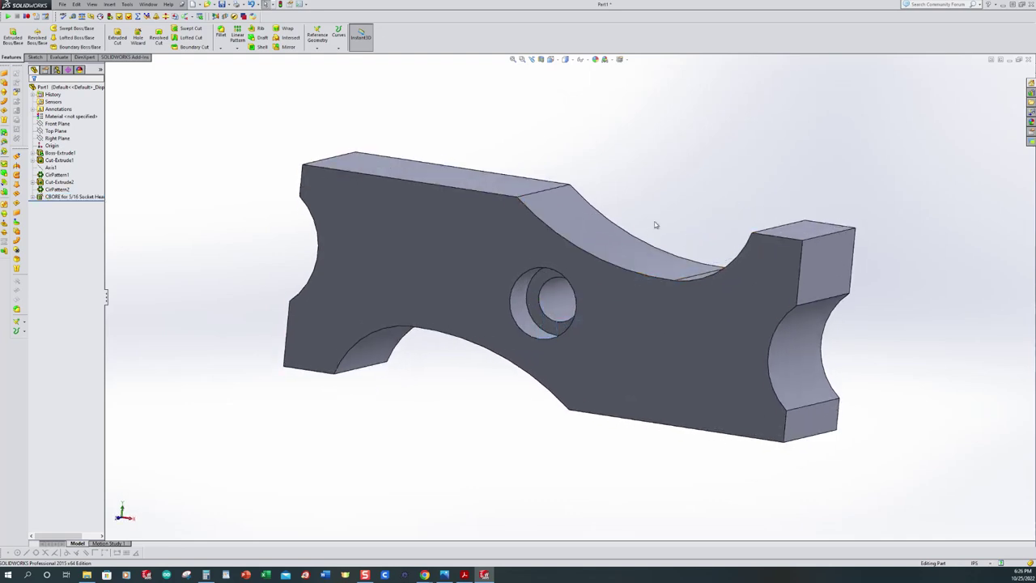
middle_drag(445, 393, 432, 373)
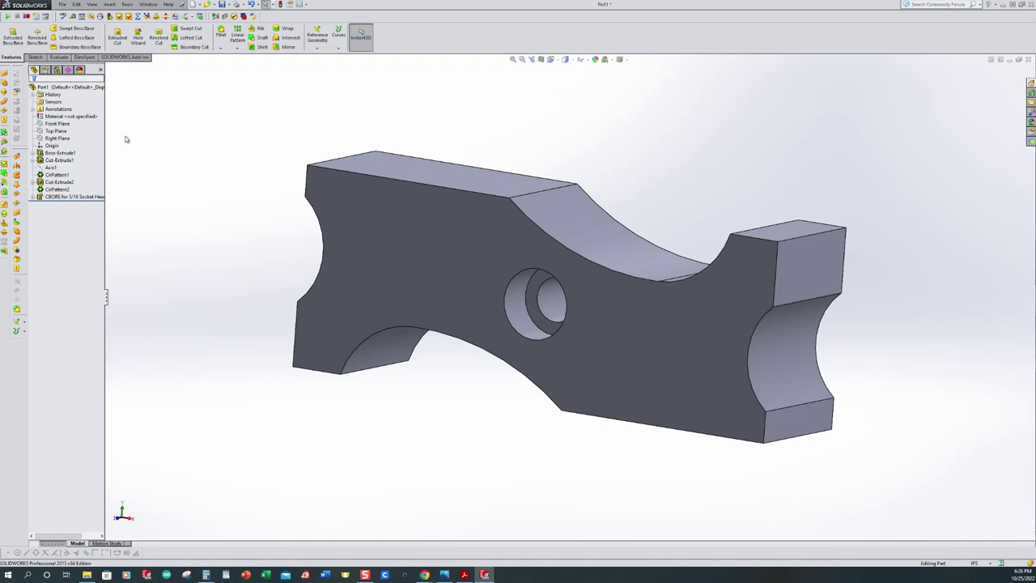
Step: Check the material note in the PDF drawing and assign AISI 1020 from the SOLIDWORKS steel materials to the part
click(72, 118)
click(464, 575)
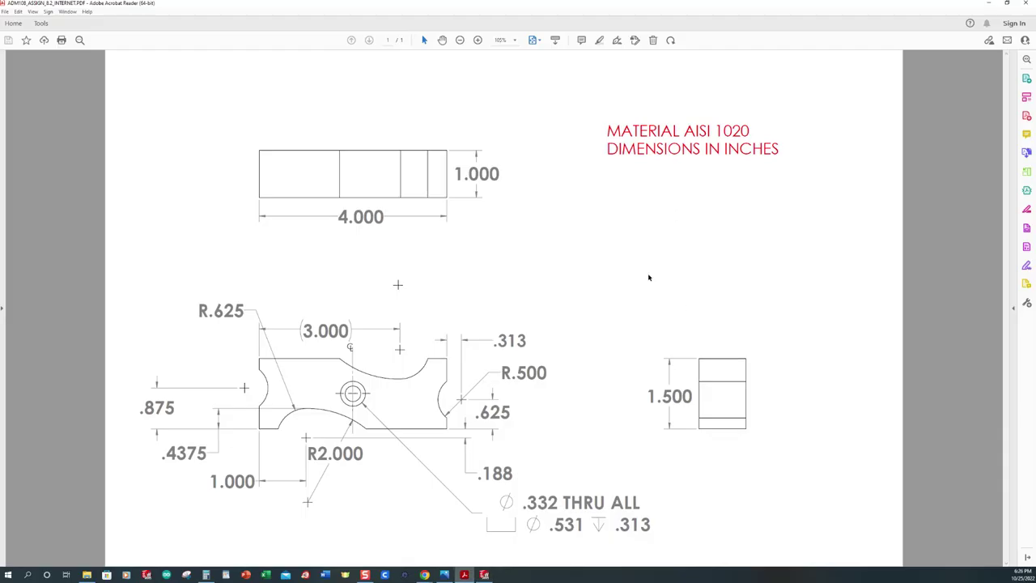
click(484, 575)
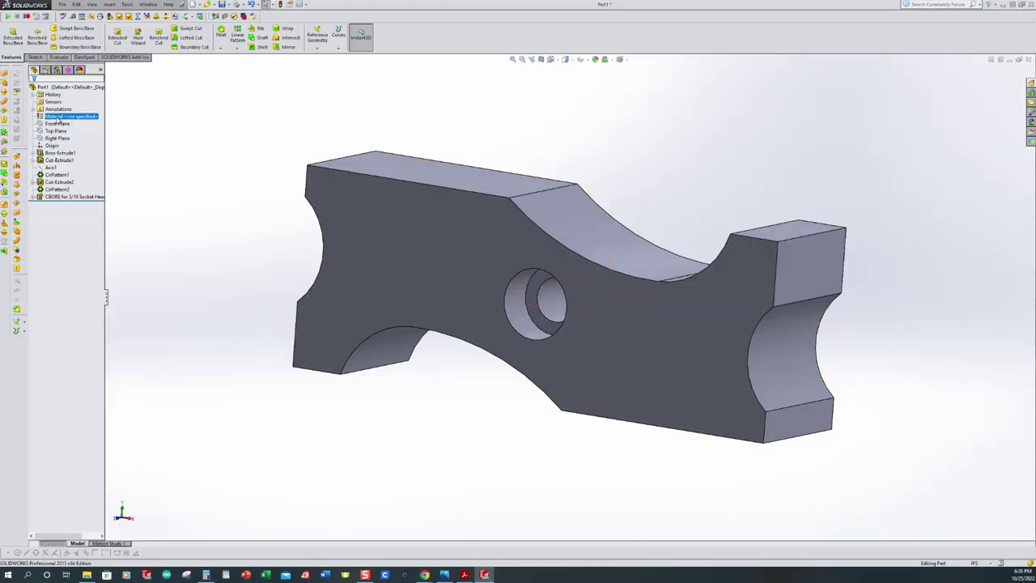
right_click(57, 121)
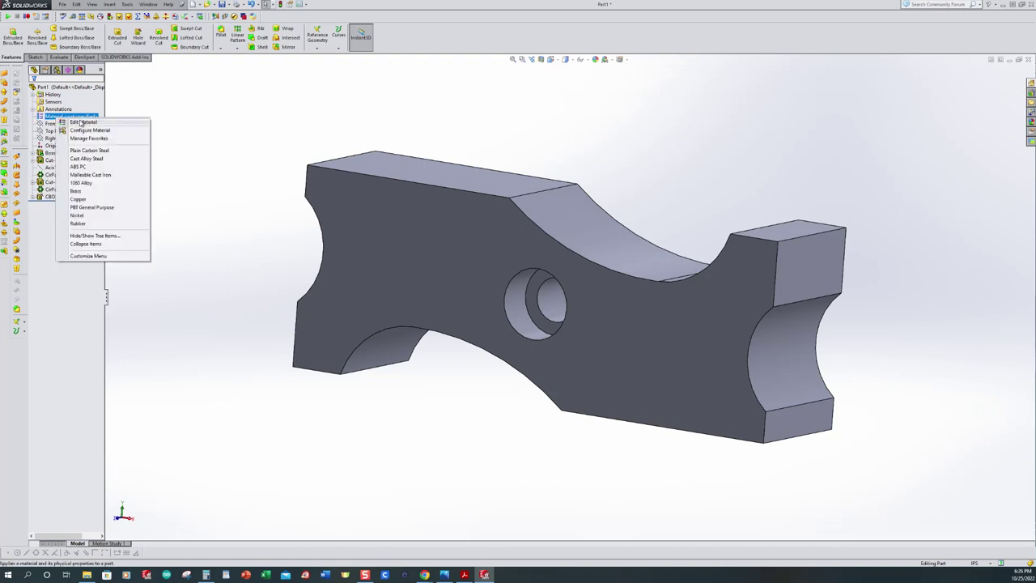
click(80, 122)
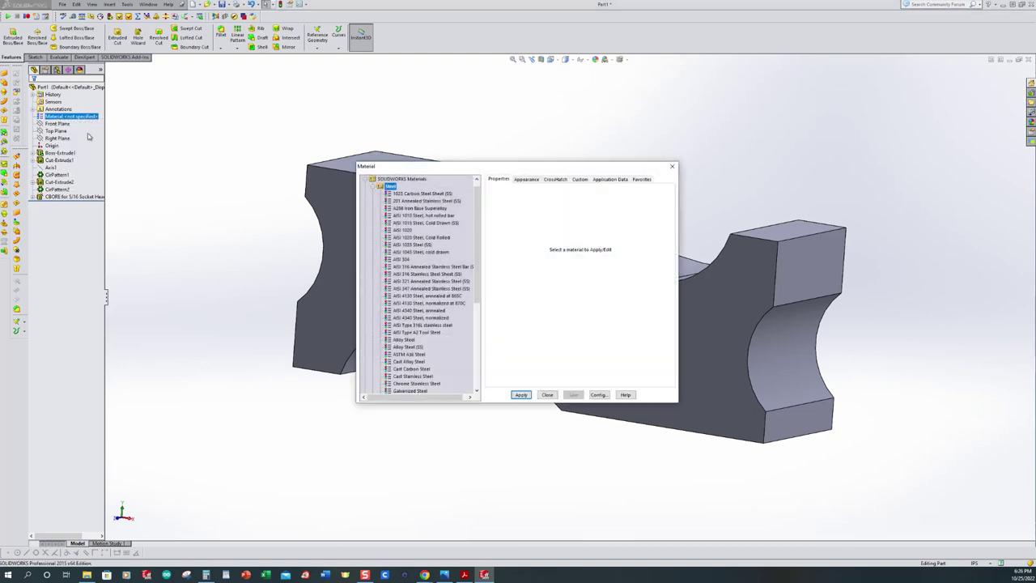
click(403, 230)
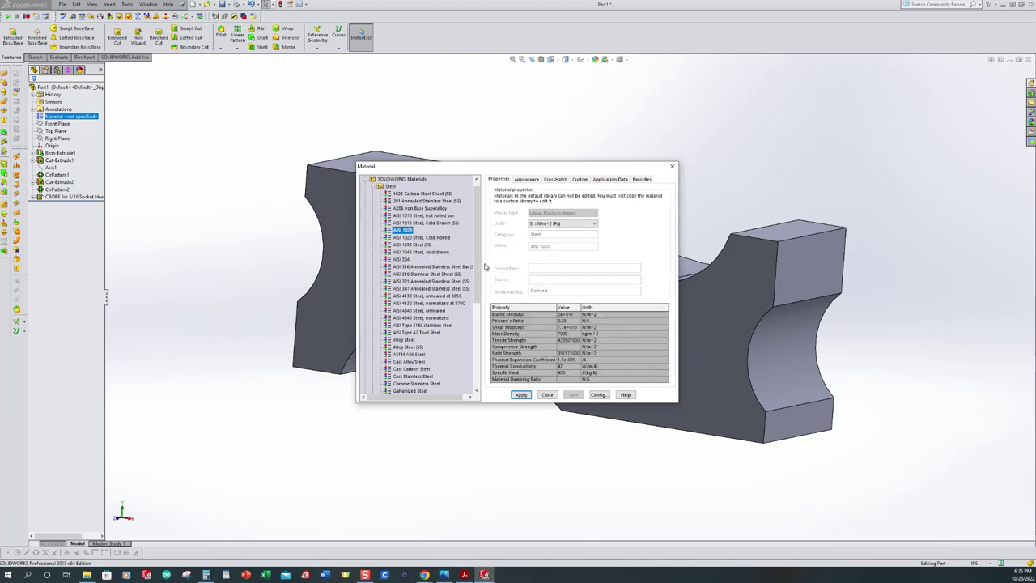
click(522, 395)
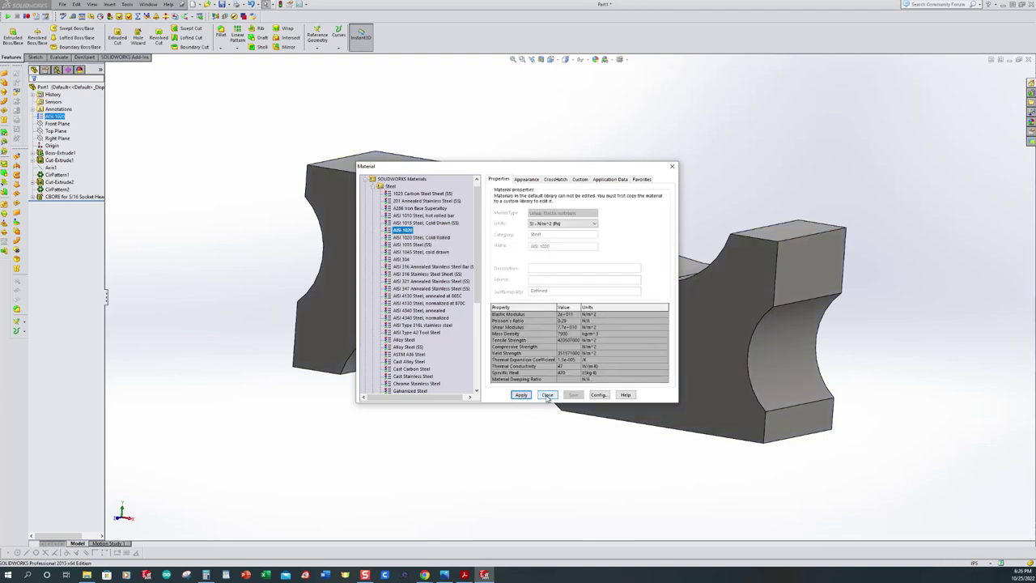
click(547, 395)
middle_drag(456, 389, 448, 416)
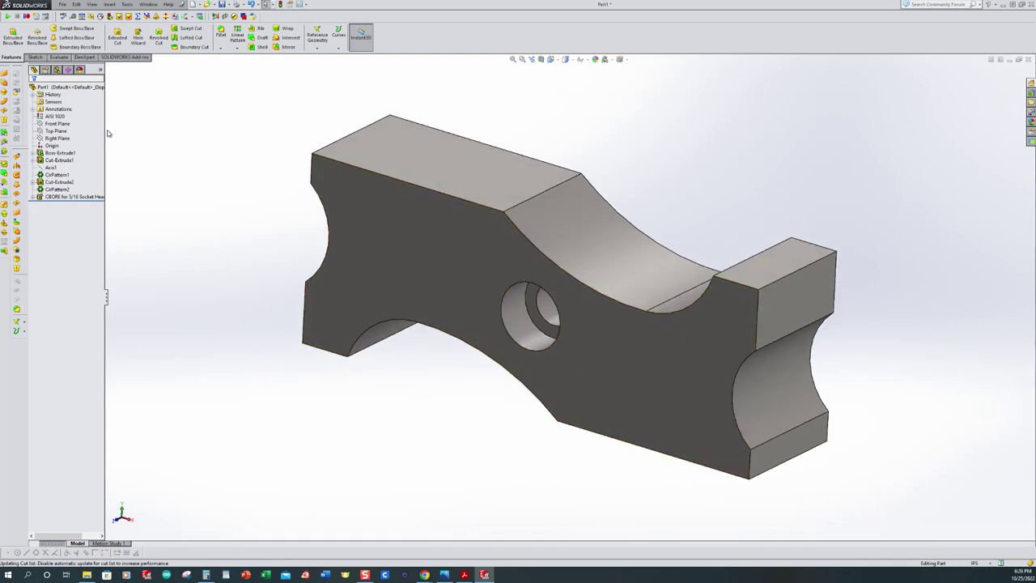
Step: Evaluate the part's mass properties, examine its mass and centre of mass, and close the report
click(61, 57)
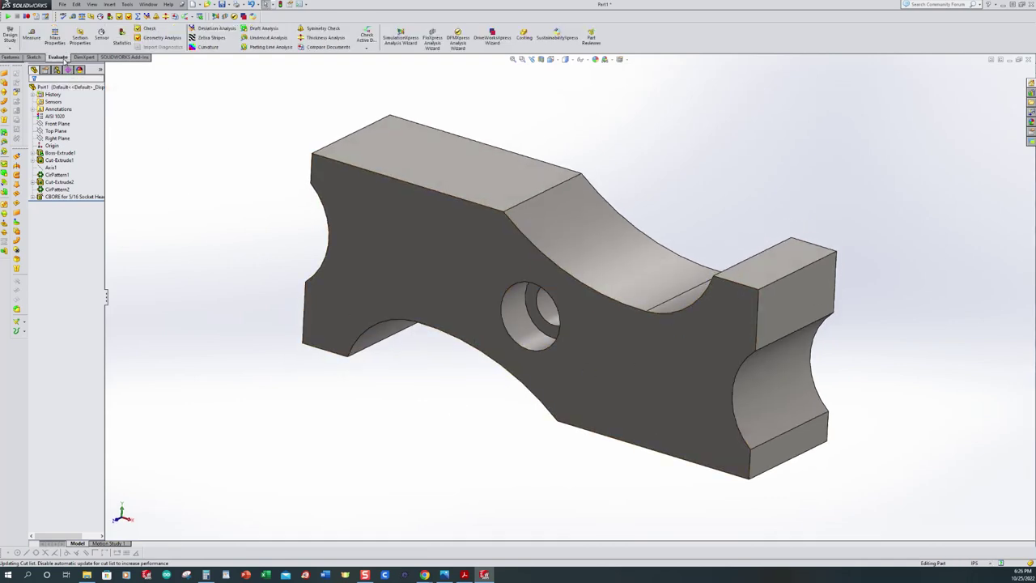
click(54, 36)
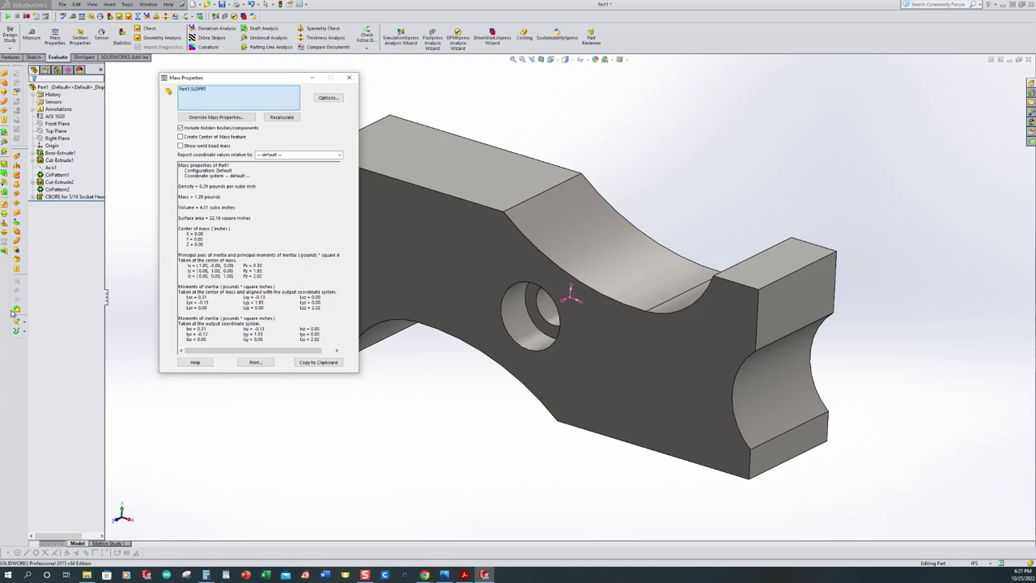
click(134, 207)
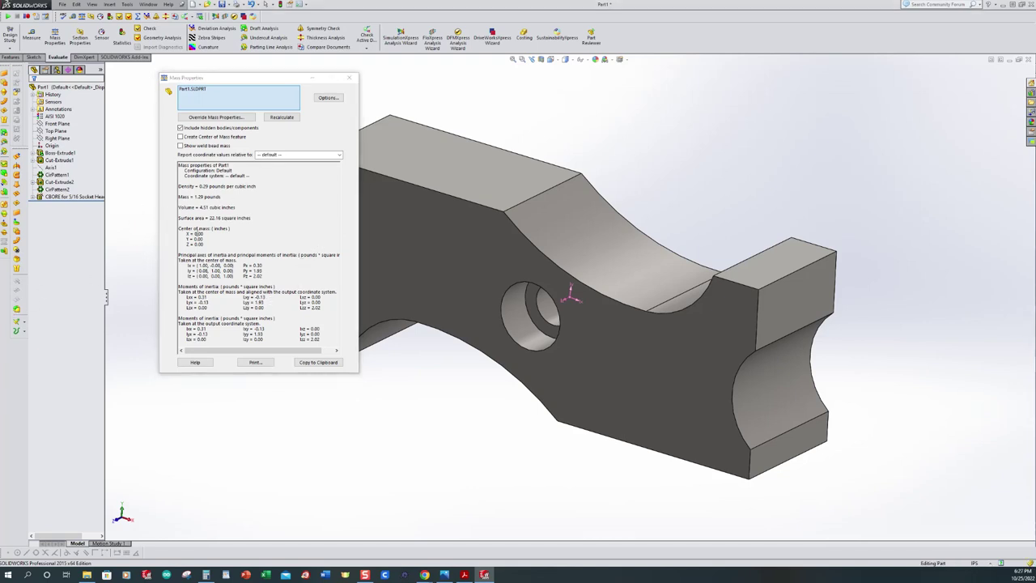
click(349, 79)
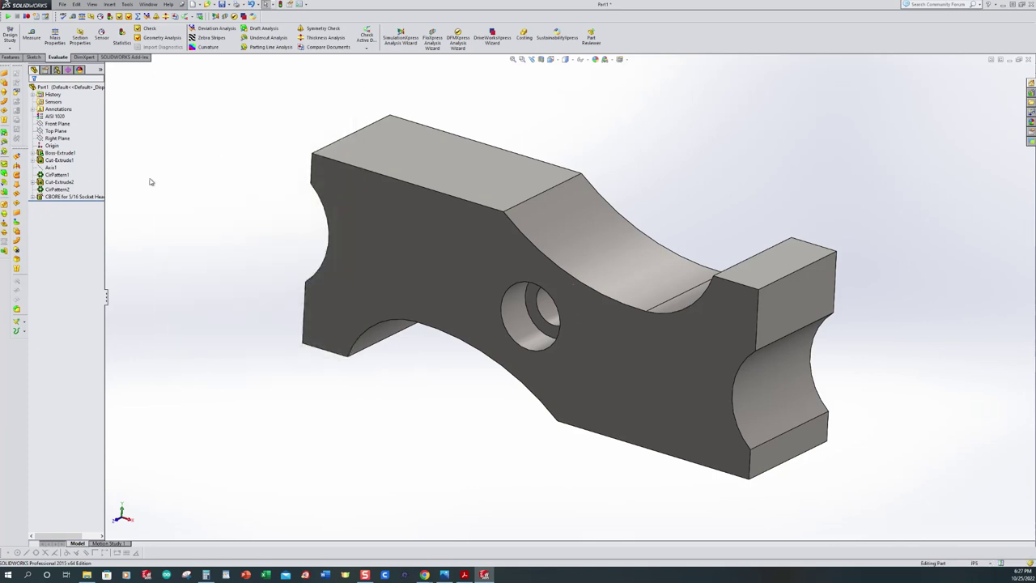